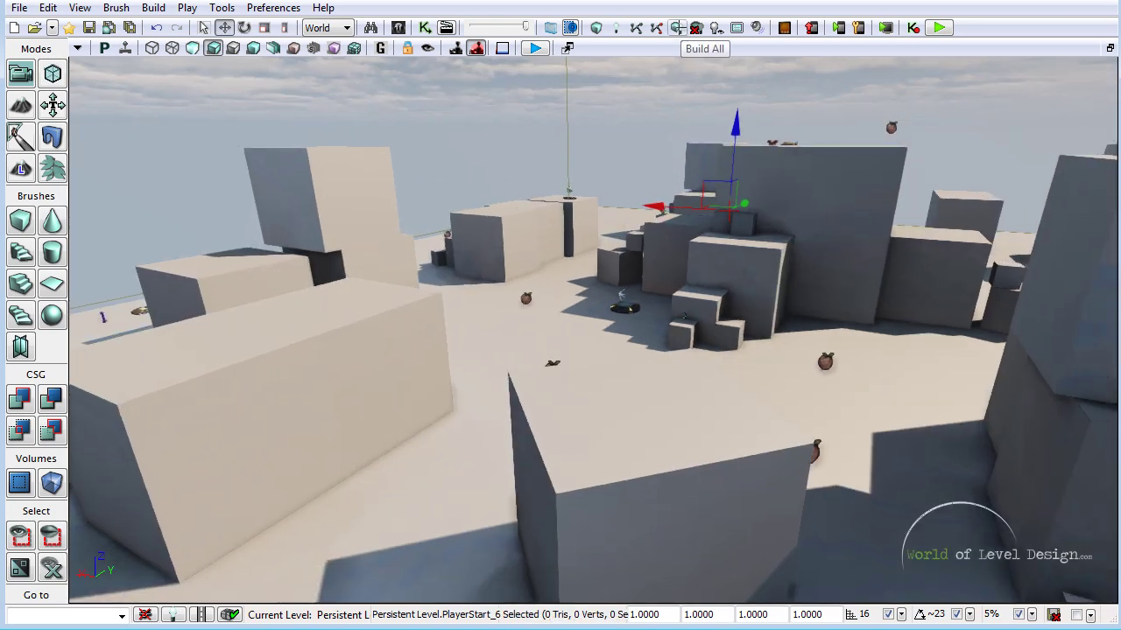
Step: Pull the perspective camera back and up until the entire box-brush level is visible
{"action": "left_click_drag", "start_coordinate": [517, 131], "coordinate": [511, 157]}
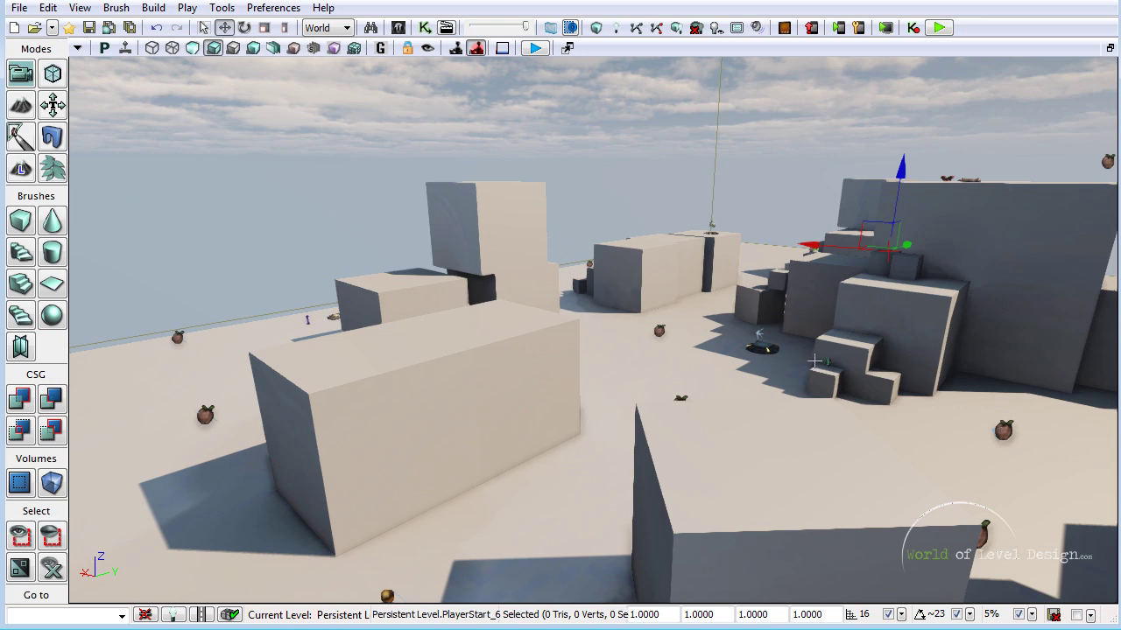
{"action": "left_click_drag", "start_coordinate": [814, 360], "coordinate": [333, 408]}
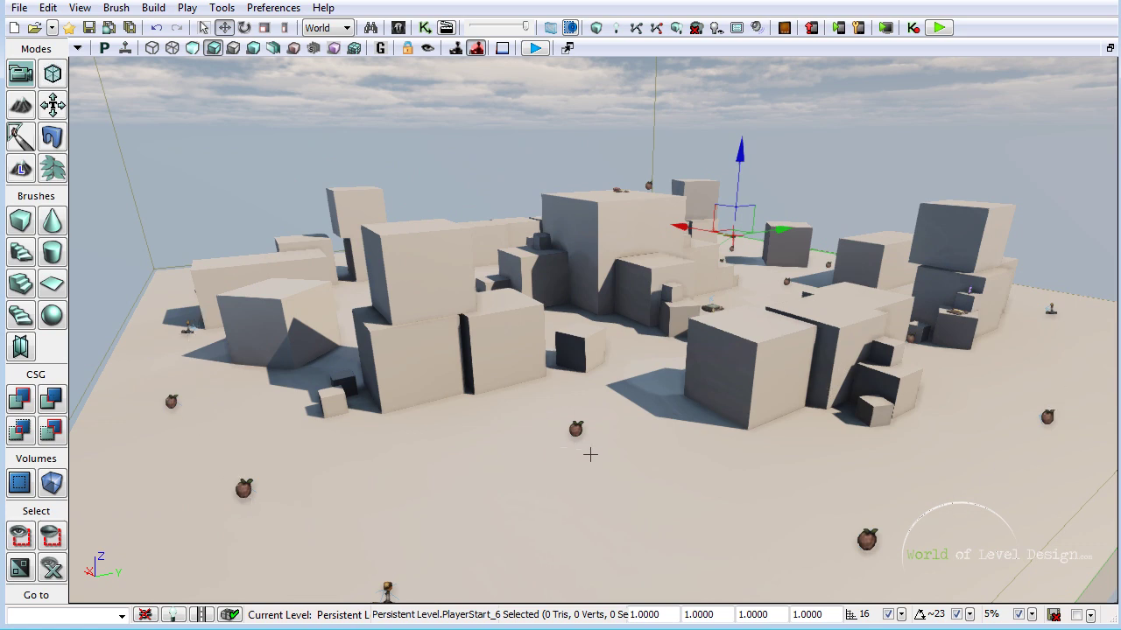
{"action": "left_click_drag", "start_coordinate": [588, 436], "coordinate": [361, 401]}
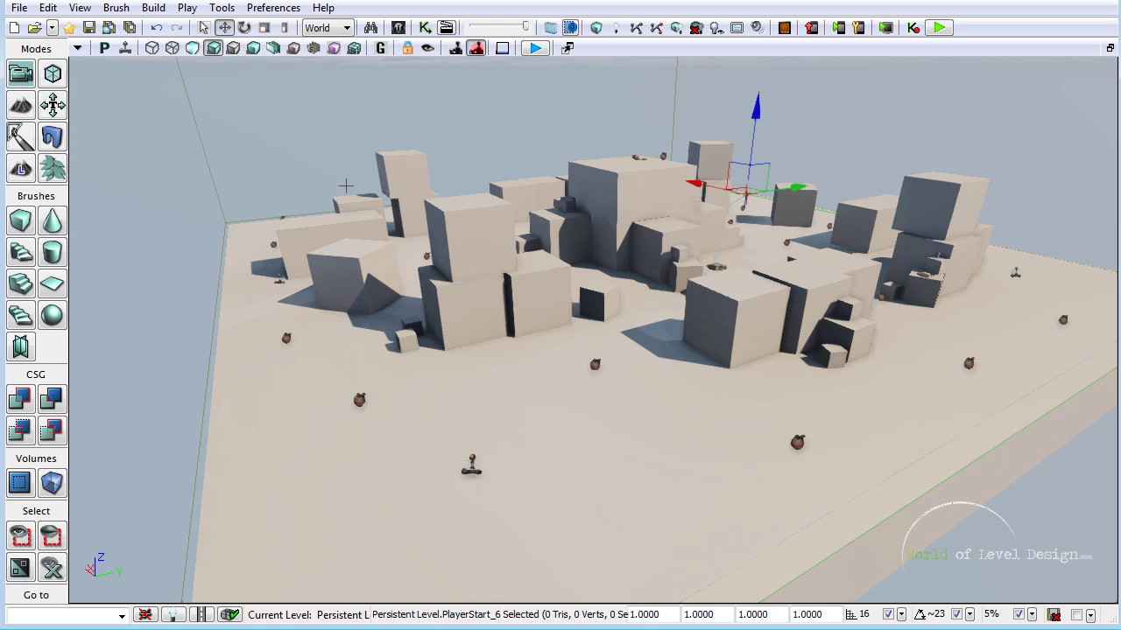
Step: Save the level under the new map file name DM-BoxesDM.udk
{"action": "left_click", "coordinate": [18, 7]}
{"action": "left_click", "coordinate": [94, 91]}
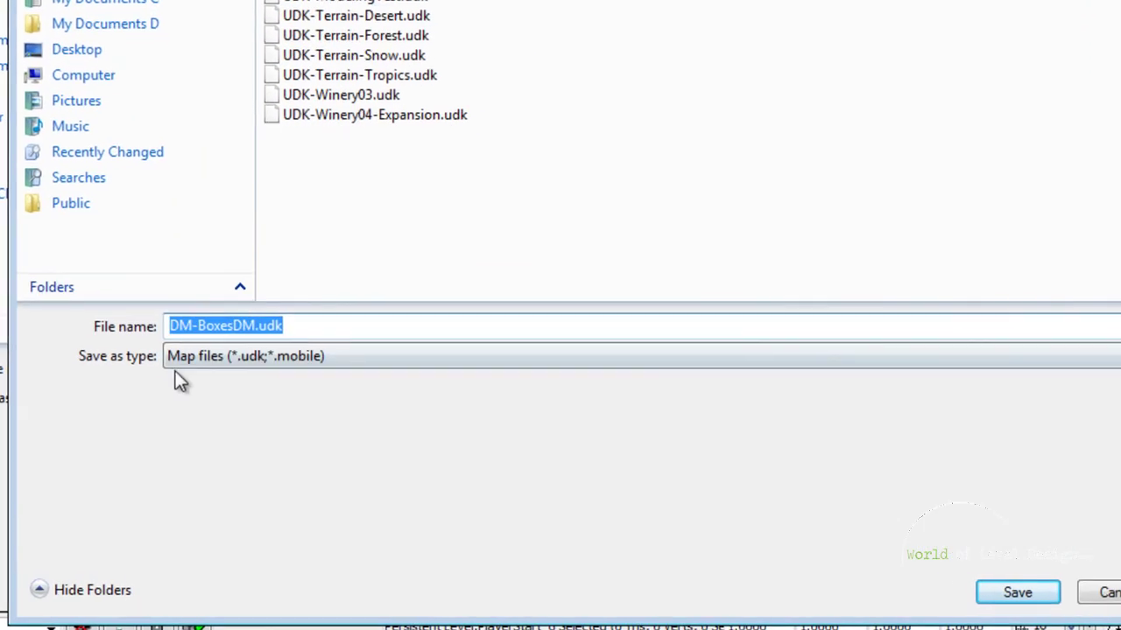
{"action": "left_click_drag", "start_coordinate": [204, 326], "coordinate": [362, 316]}
{"action": "key", "text": "BackSpace"}
{"action": "key", "text": "BackSpace"}
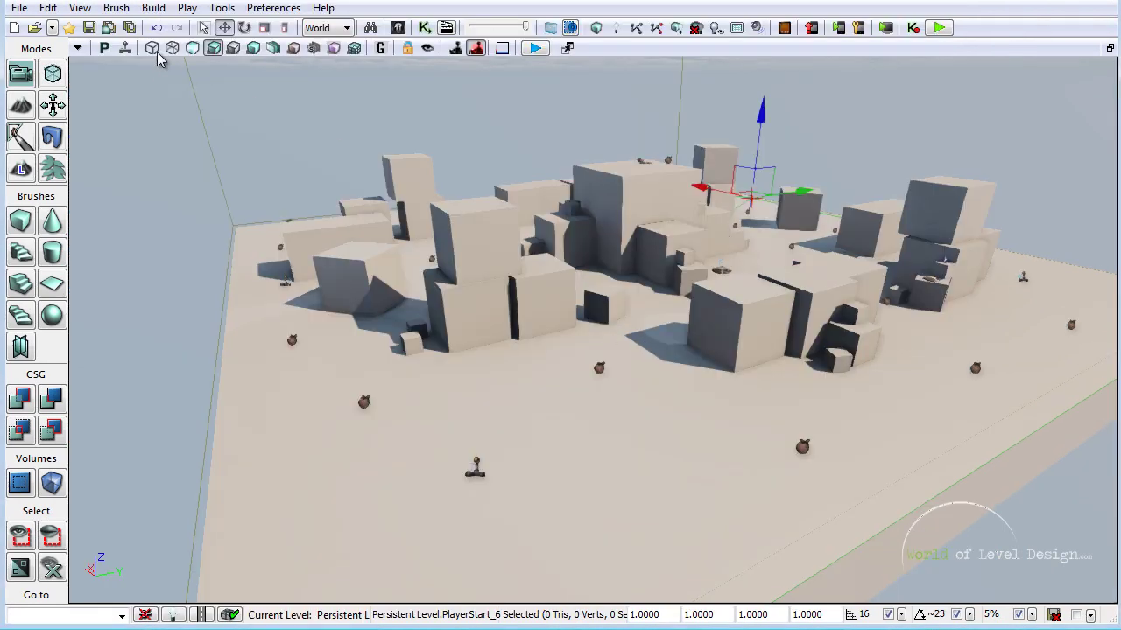
Step: Open World Properties and add two entries to Game Types Supported On This Map
{"action": "left_click", "coordinate": [85, 8]}
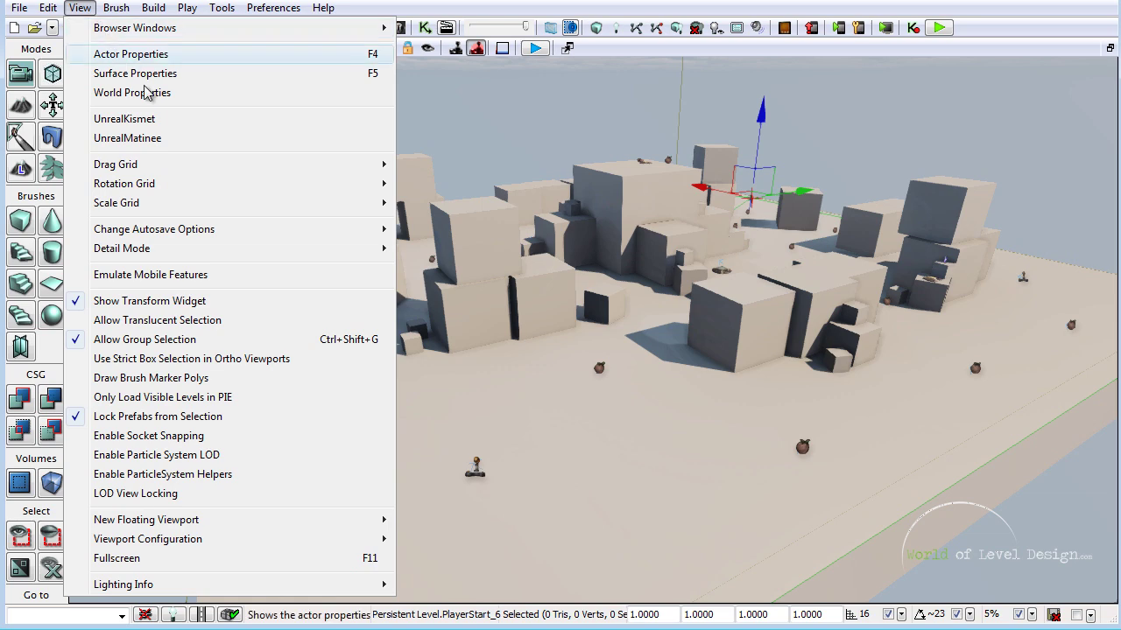
{"action": "left_click", "coordinate": [160, 93]}
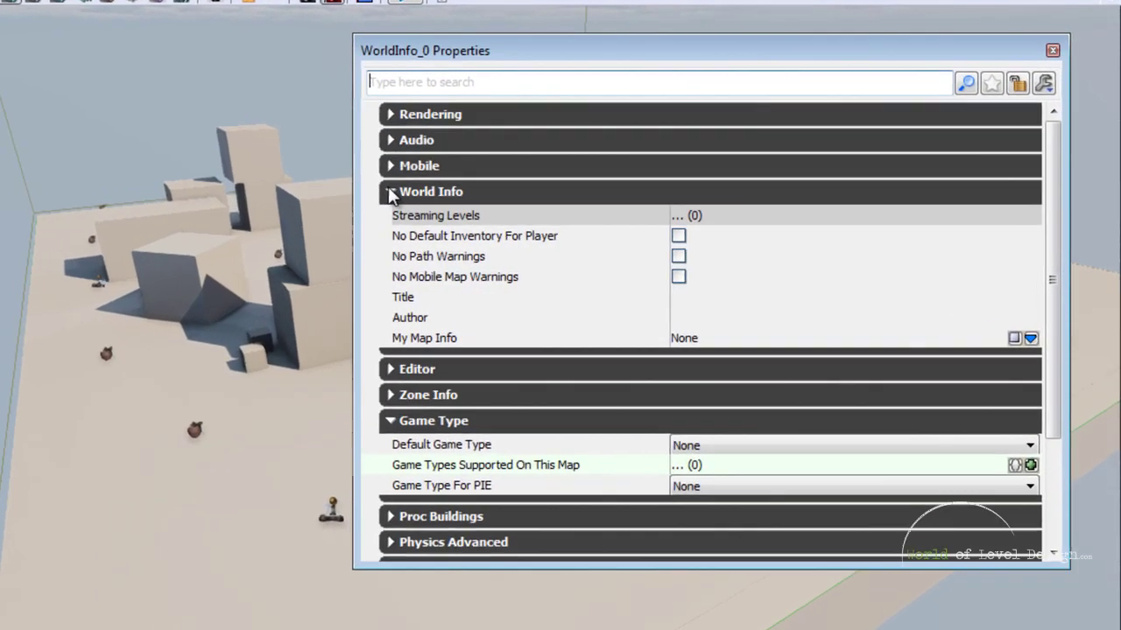
{"action": "left_click", "coordinate": [525, 207]}
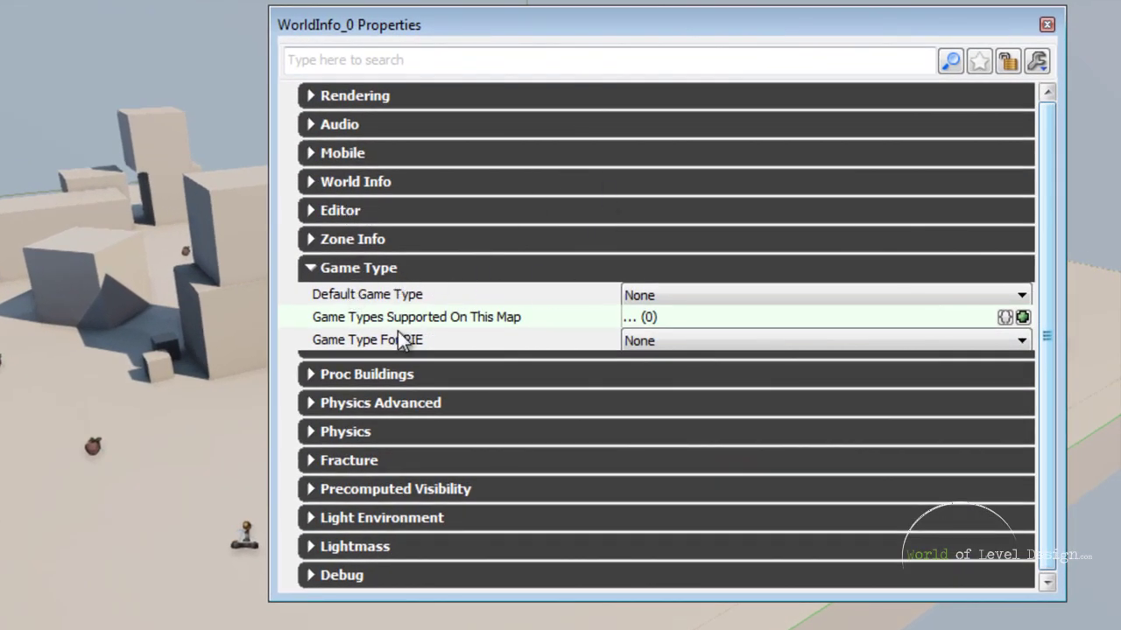
{"action": "mouse_move", "coordinate": [367, 324]}
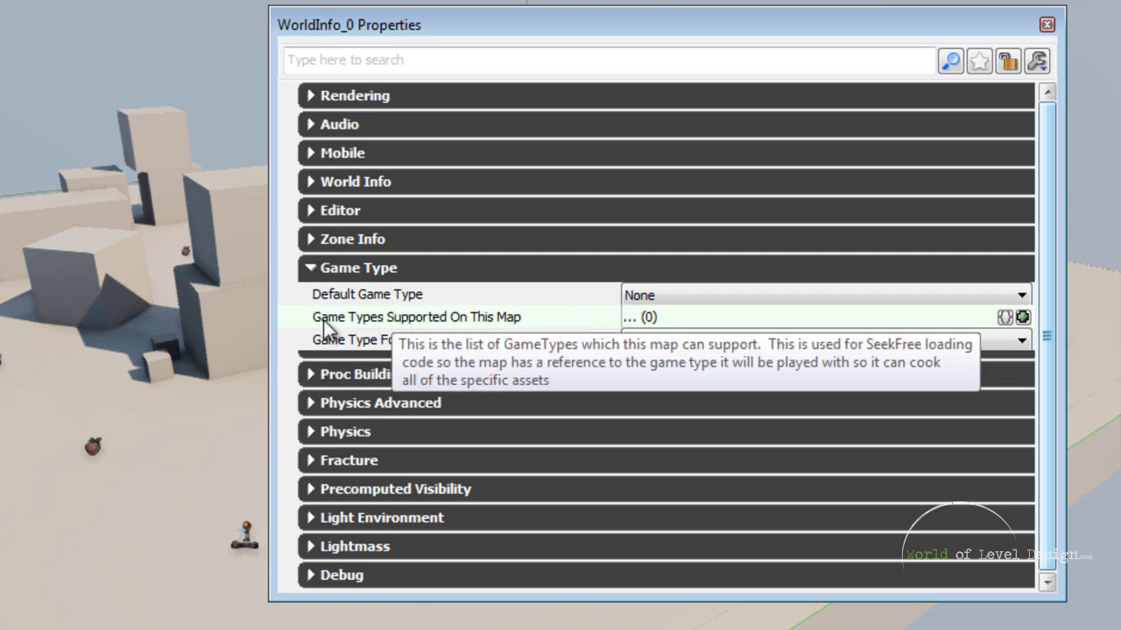
{"action": "left_click", "coordinate": [1020, 317]}
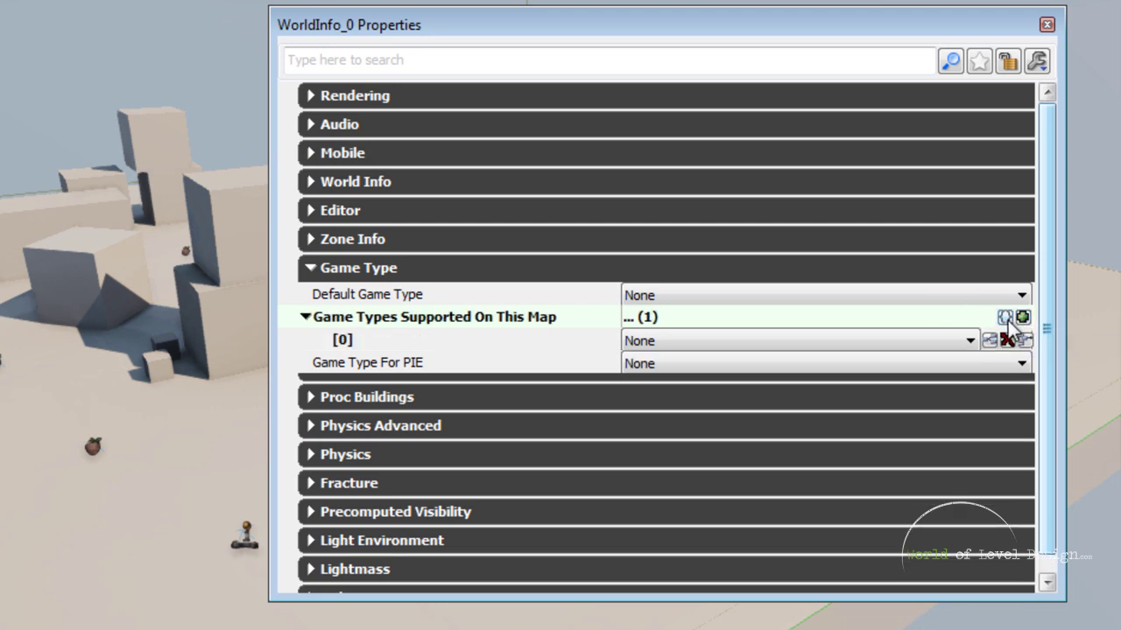
{"action": "left_click", "coordinate": [1021, 317]}
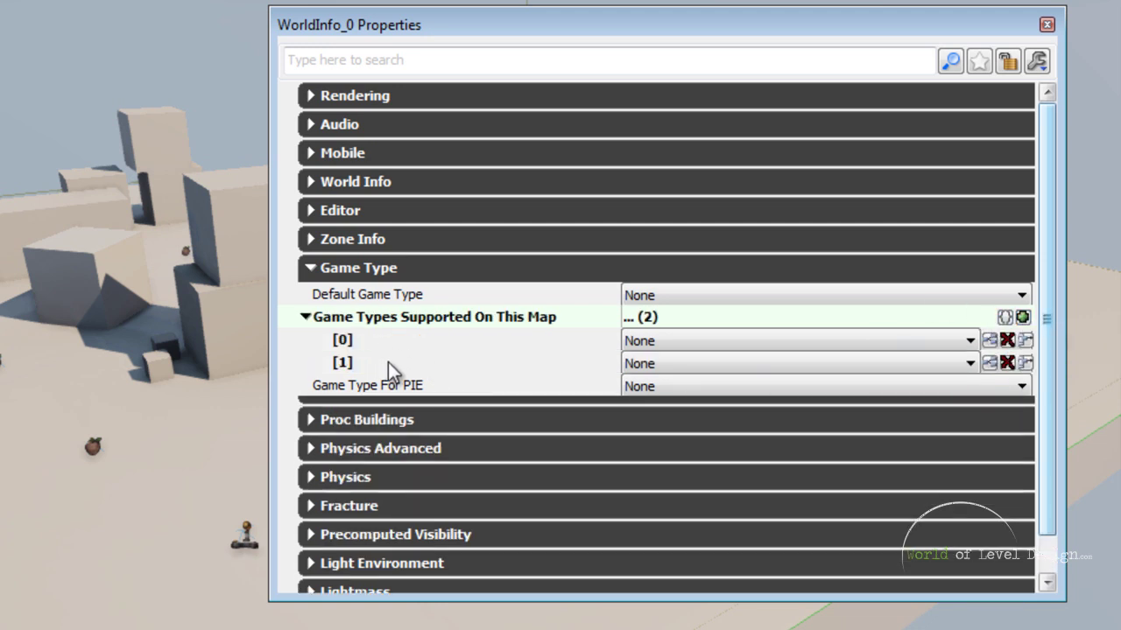
Step: Set entry [0] to UTDeathmatch and entry [1] to UTTeamGame
{"action": "left_click", "coordinate": [649, 344]}
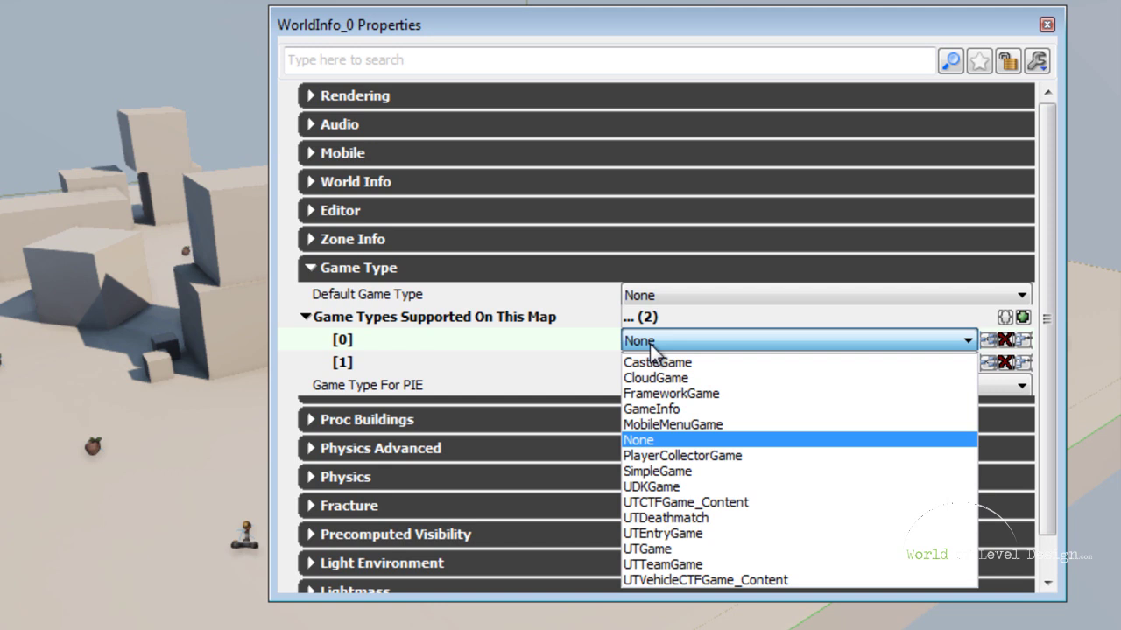
{"action": "left_click", "coordinate": [715, 519]}
{"action": "left_click", "coordinate": [663, 366]}
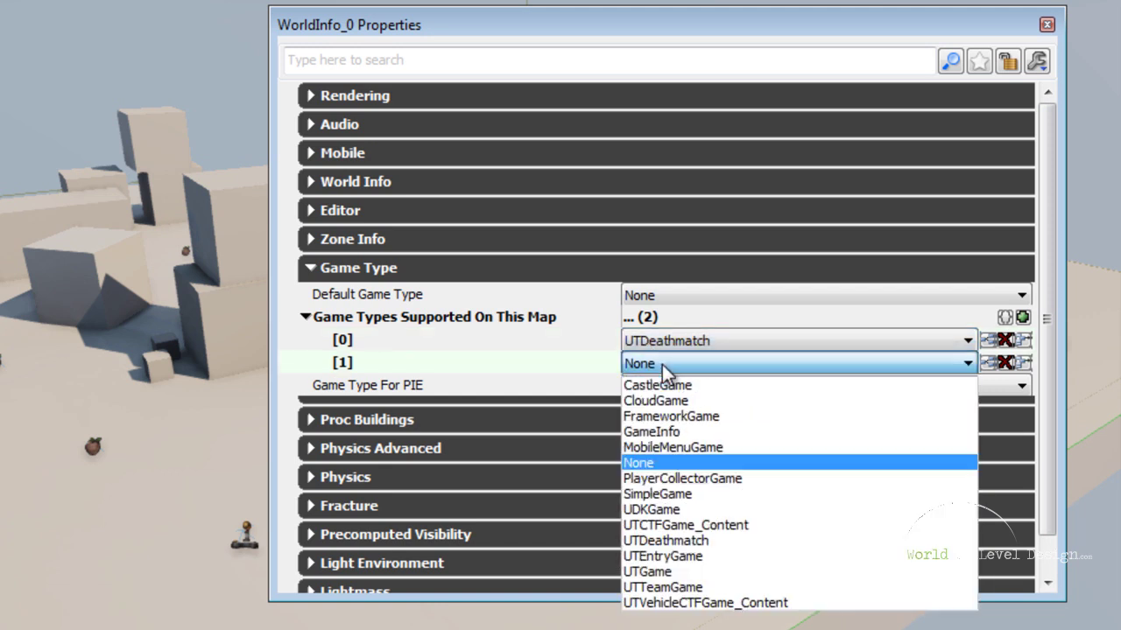
{"action": "left_click", "coordinate": [666, 586]}
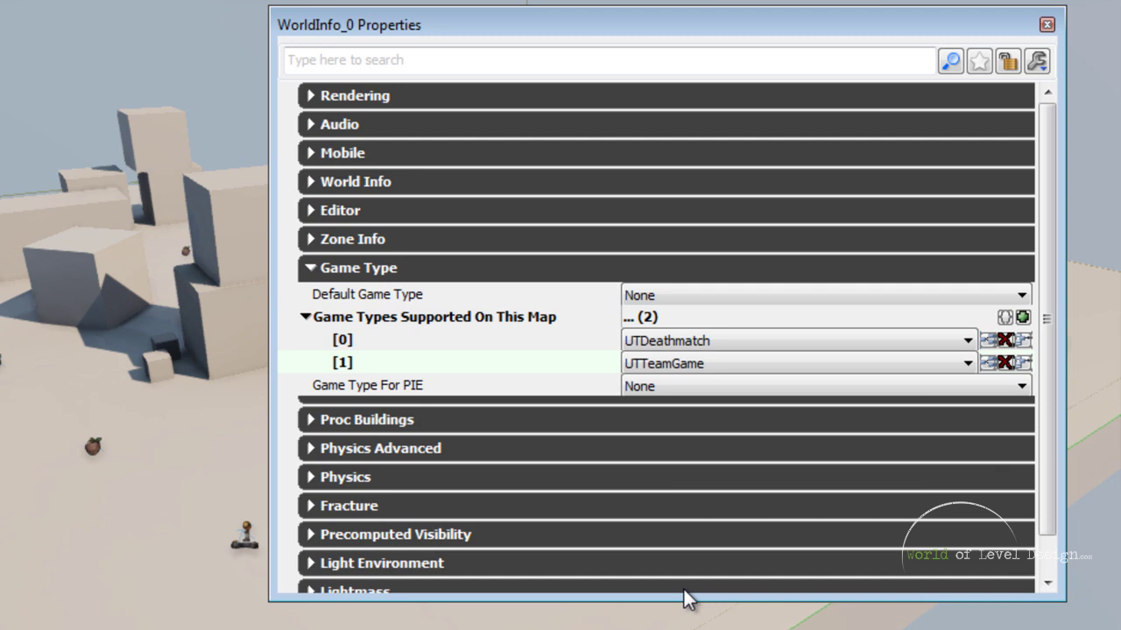
{"action": "left_click", "coordinate": [308, 269]}
{"action": "left_click", "coordinate": [311, 183]}
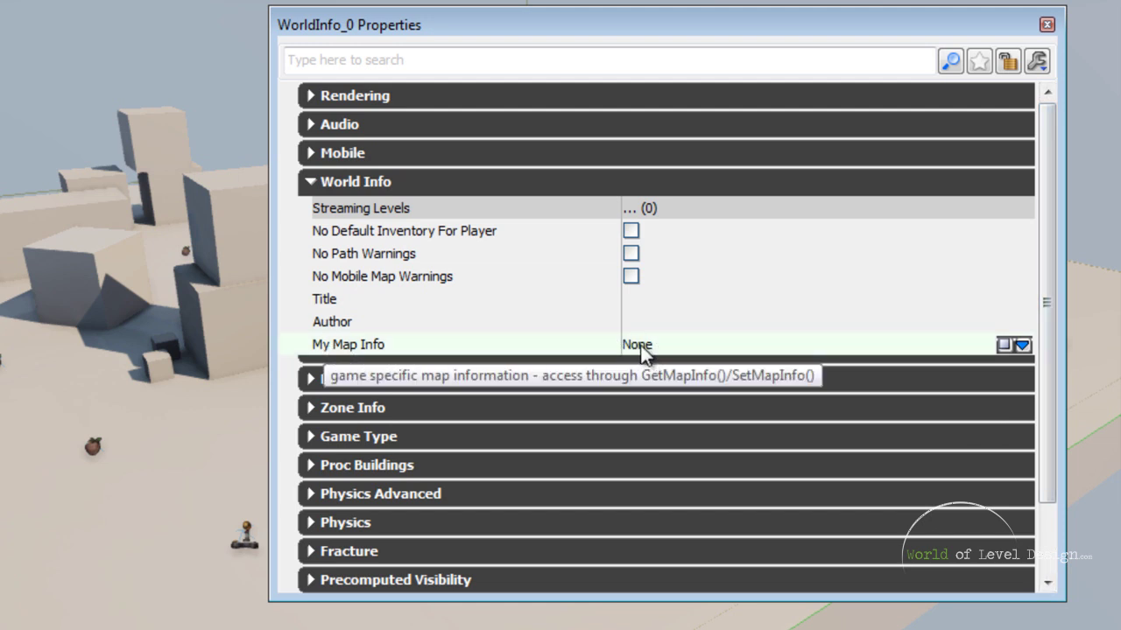
Step: Set My Map Info to UTMapInfo and expand its UTMap Info settings
{"action": "left_click", "coordinate": [1021, 345]}
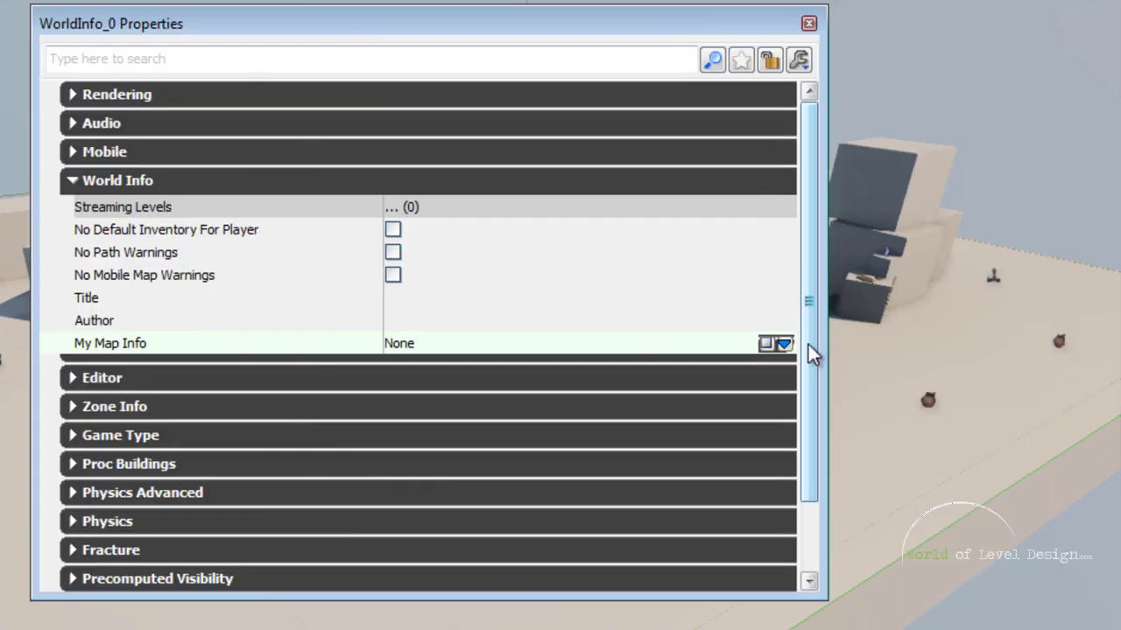
{"action": "left_click", "coordinate": [782, 344]}
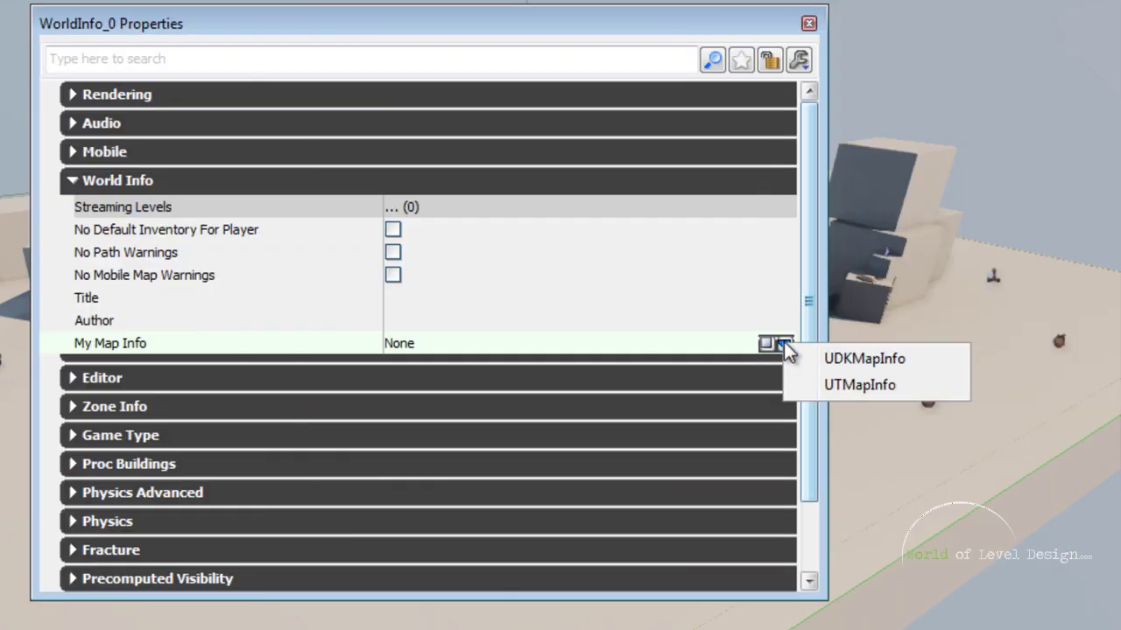
{"action": "left_click", "coordinate": [878, 387]}
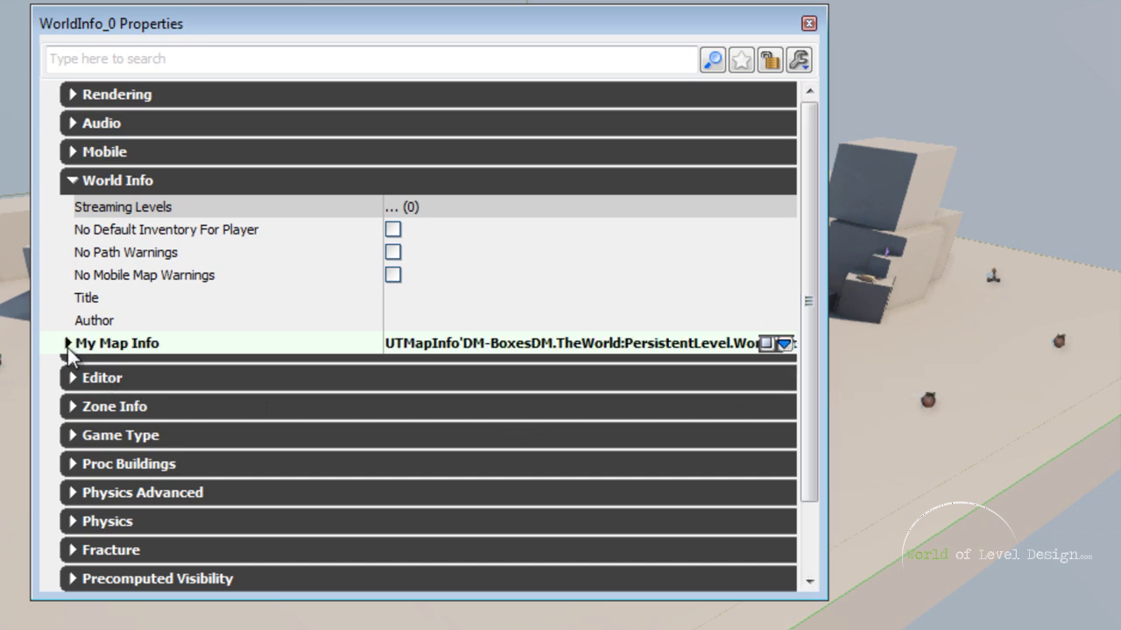
{"action": "left_click", "coordinate": [69, 344]}
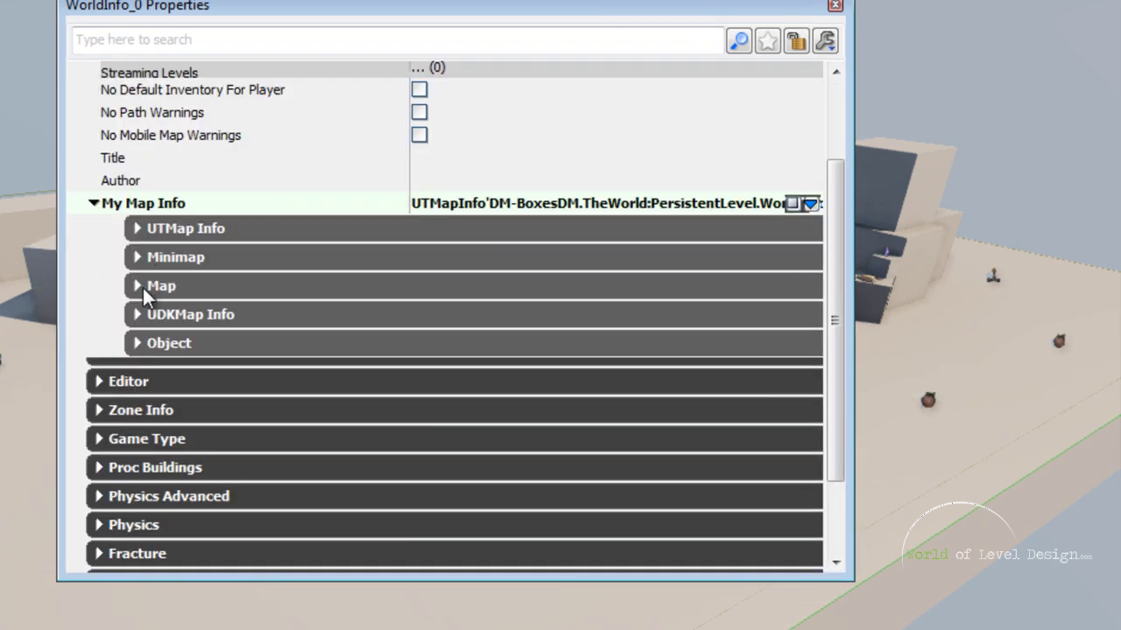
{"action": "left_click", "coordinate": [136, 228]}
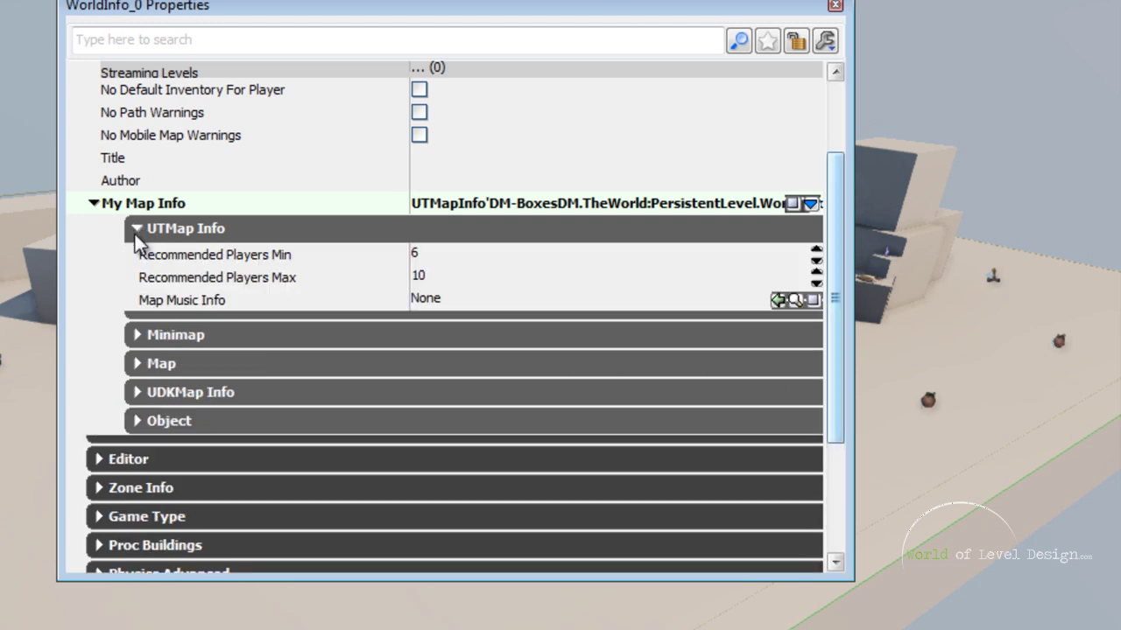
Step: Set Recommended Players Min to 4 and Max to 8, then open the Content Browser
{"action": "left_click", "coordinate": [432, 255]}
{"action": "type", "text": "4"}
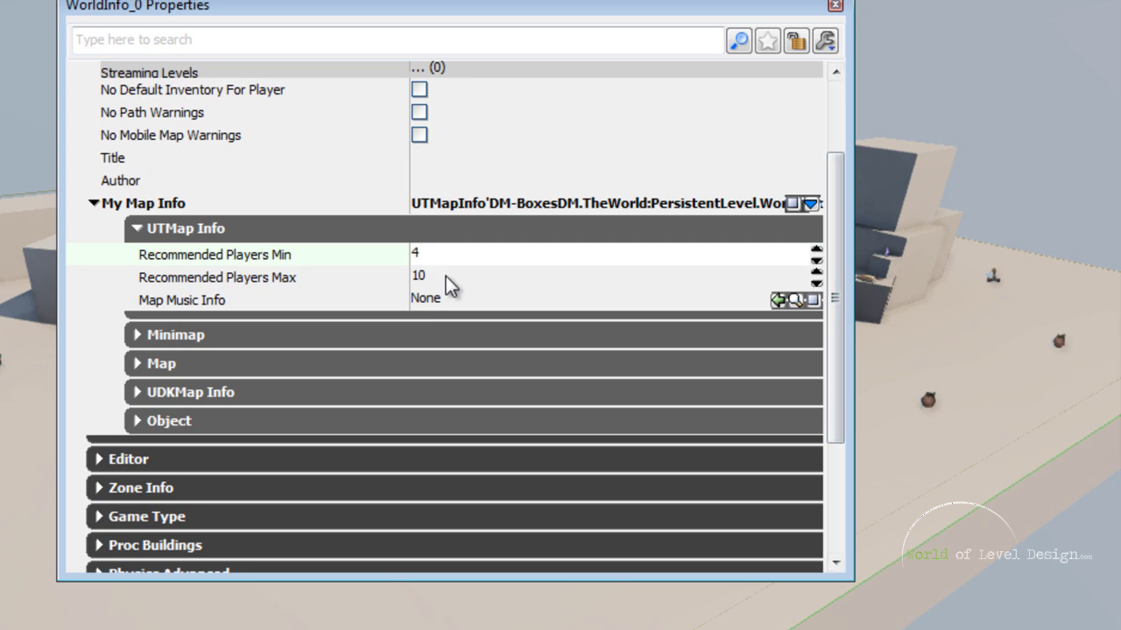
{"action": "left_click", "coordinate": [444, 276]}
{"action": "type", "text": "8"}
{"action": "left_click", "coordinate": [457, 299]}
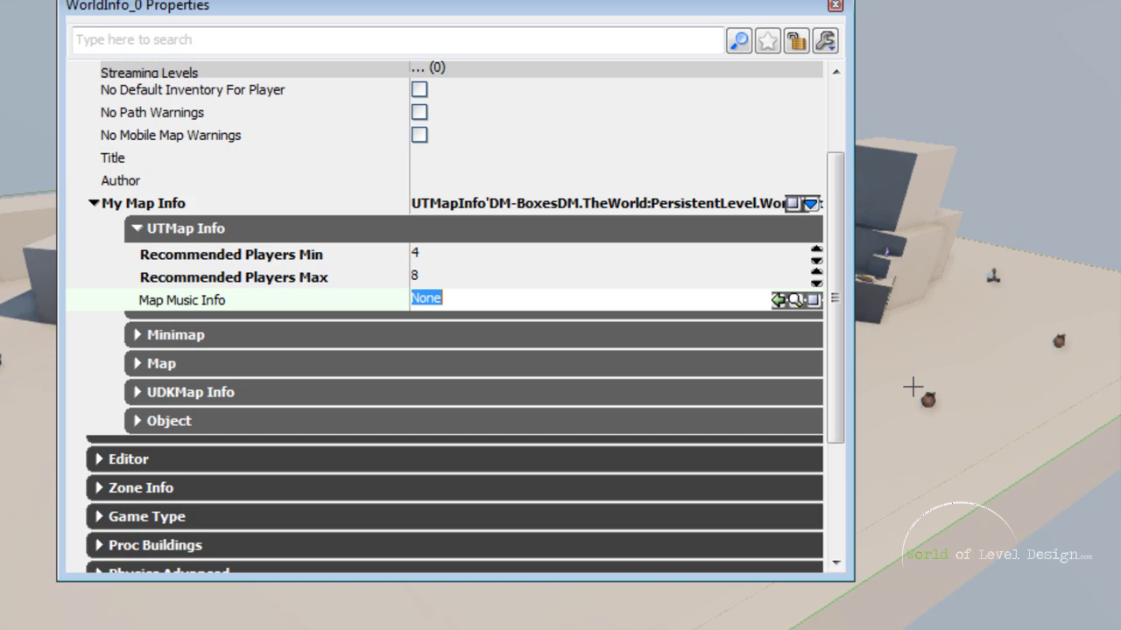
{"action": "scroll", "coordinate": [651, 288], "scroll_direction": "up", "scroll_amount": 3}
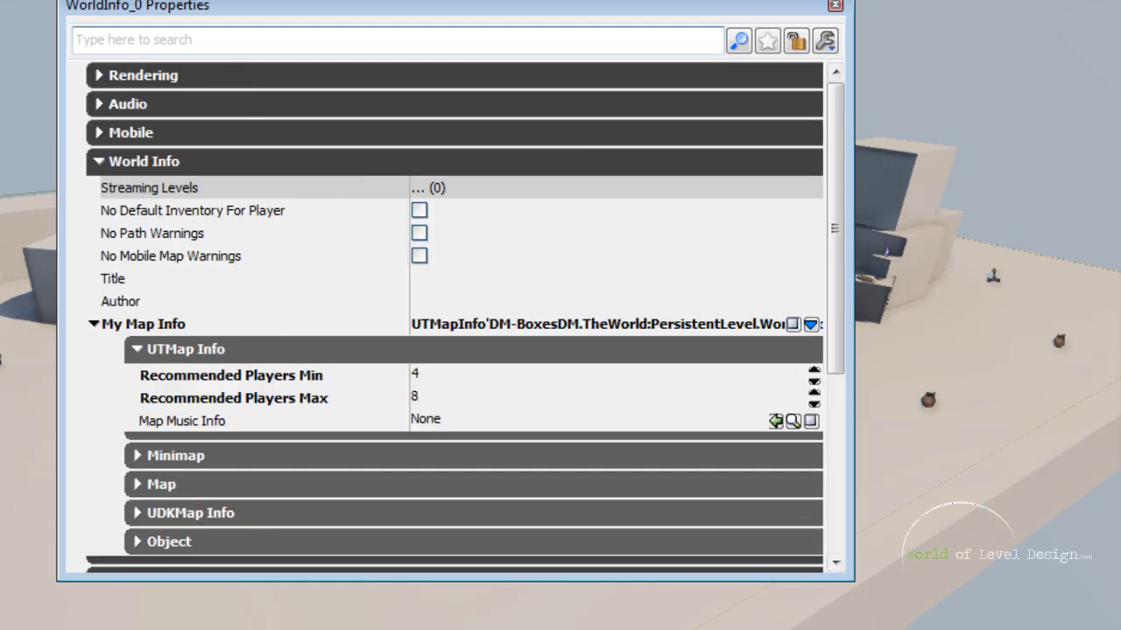
{"action": "key", "text": "ctrl+shift+f"}
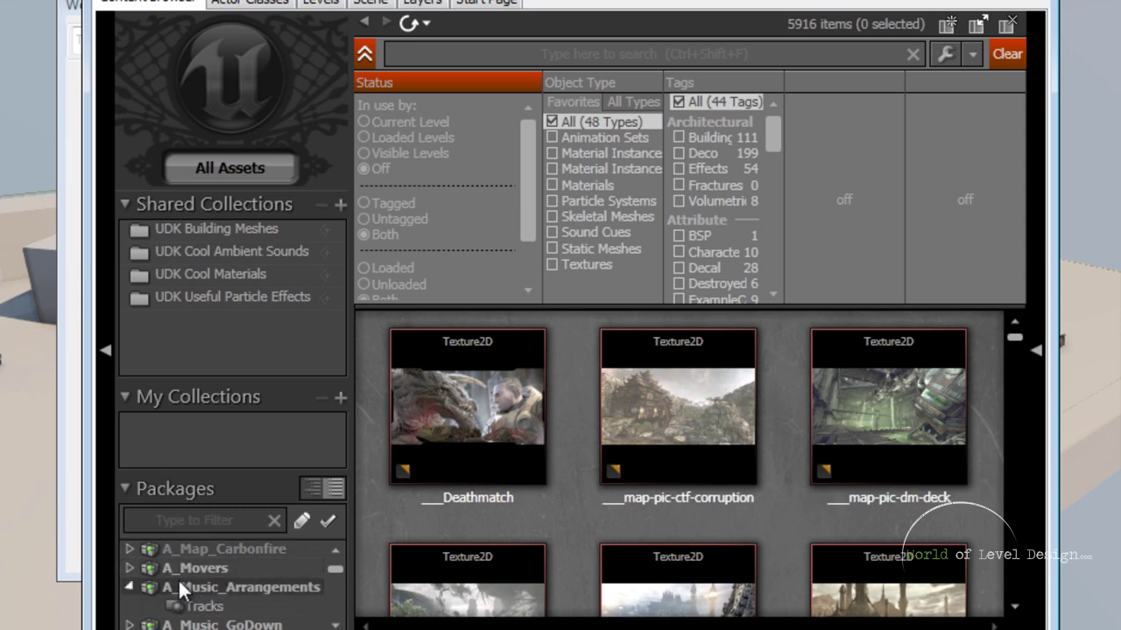
Step: Browse A_Music_Arrangements and inspect A_Music_GoDown_DM's Action track settings
{"action": "left_click", "coordinate": [255, 590]}
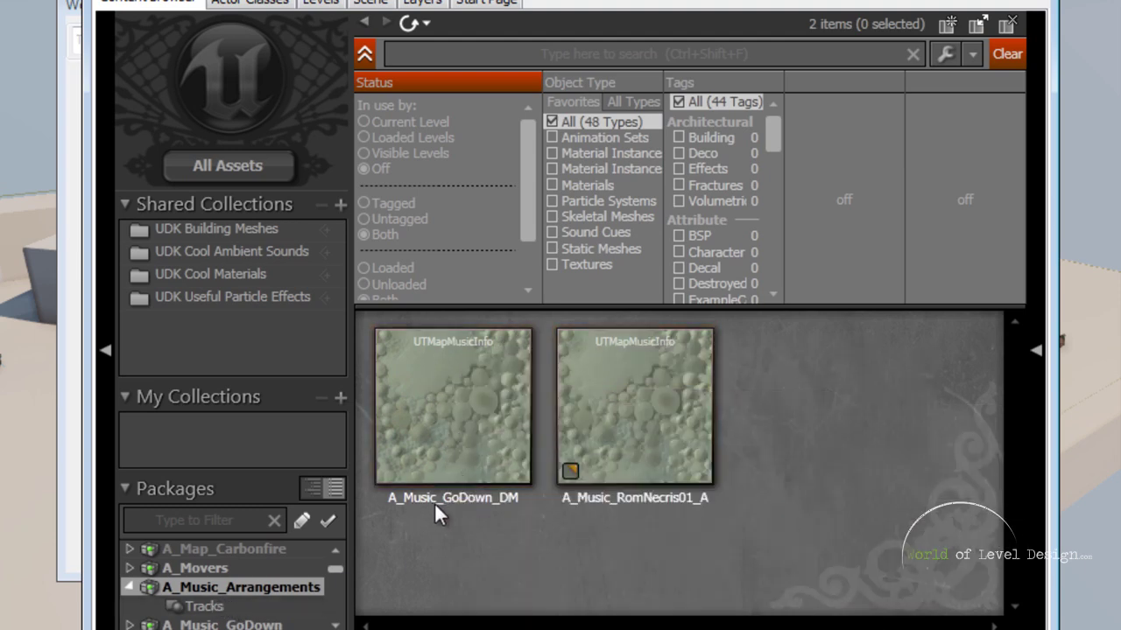
{"action": "double_click", "coordinate": [507, 496]}
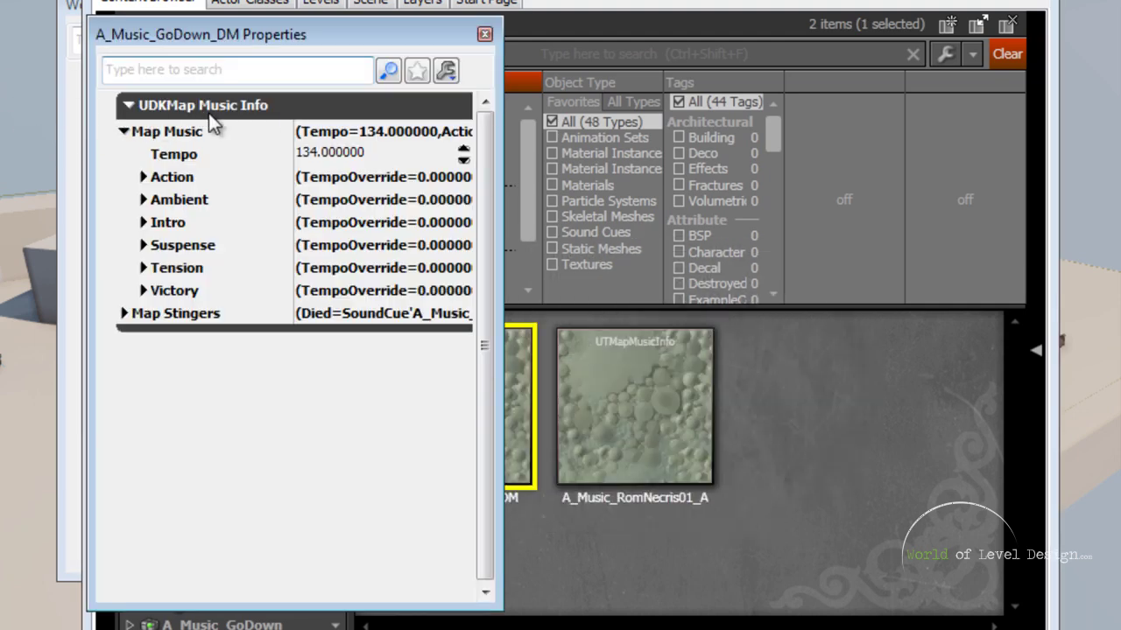
{"action": "left_click", "coordinate": [144, 178]}
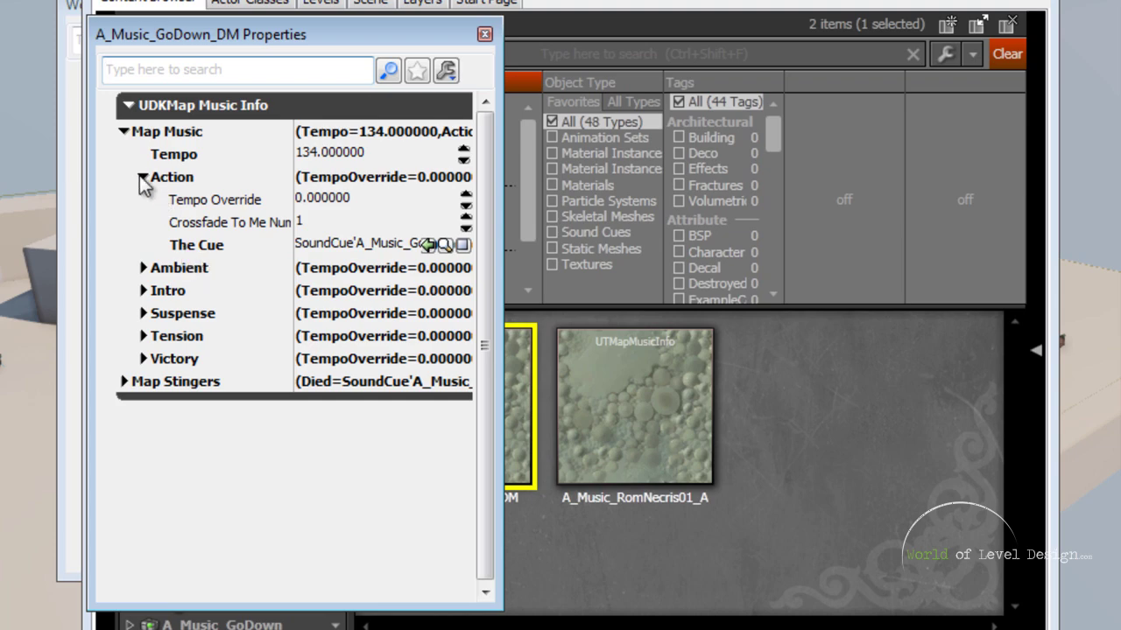
{"action": "left_click", "coordinate": [143, 178]}
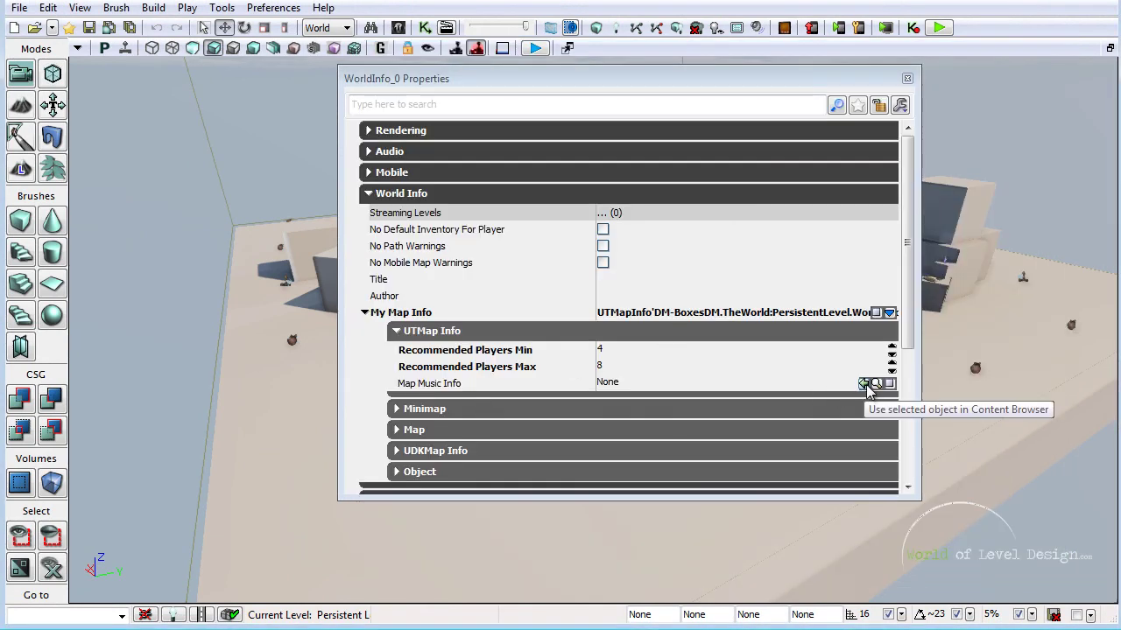
Step: Assign A_Music_GoDown_DM as Map Music Info, save all packages, and select the UDK Game shortcut
{"action": "left_click", "coordinate": [865, 383]}
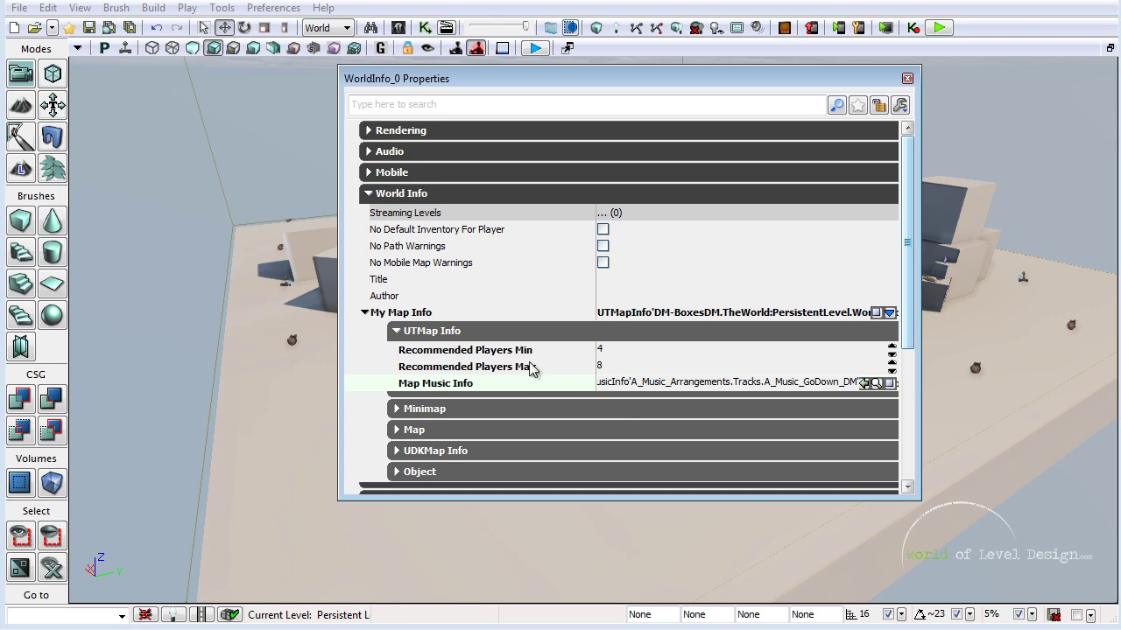
{"action": "left_click", "coordinate": [396, 331]}
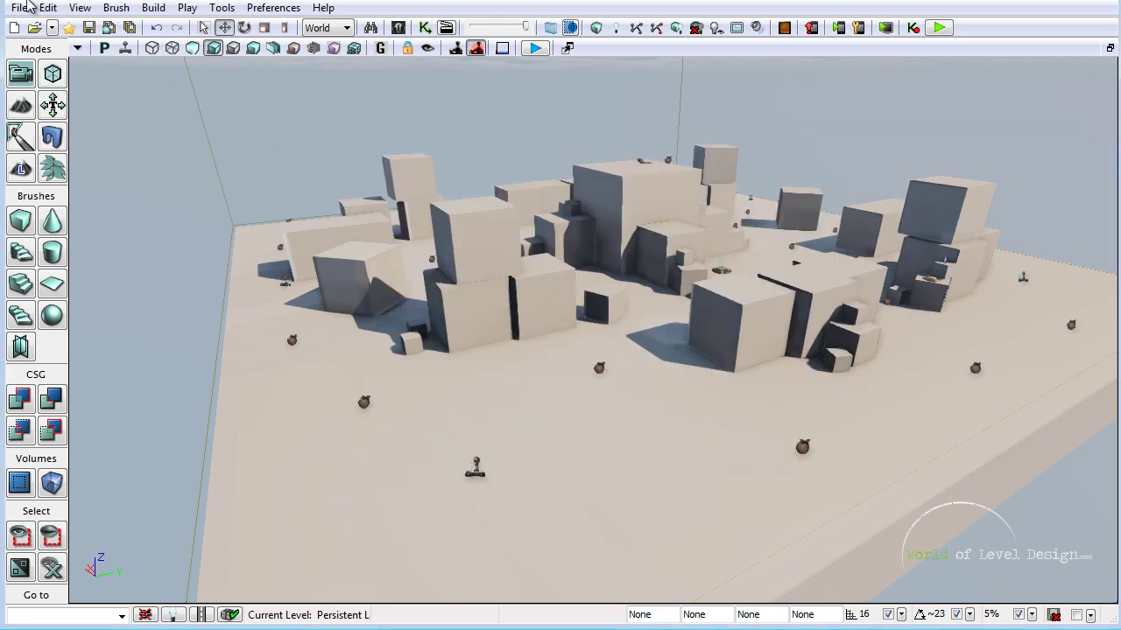
{"action": "left_click", "coordinate": [27, 7]}
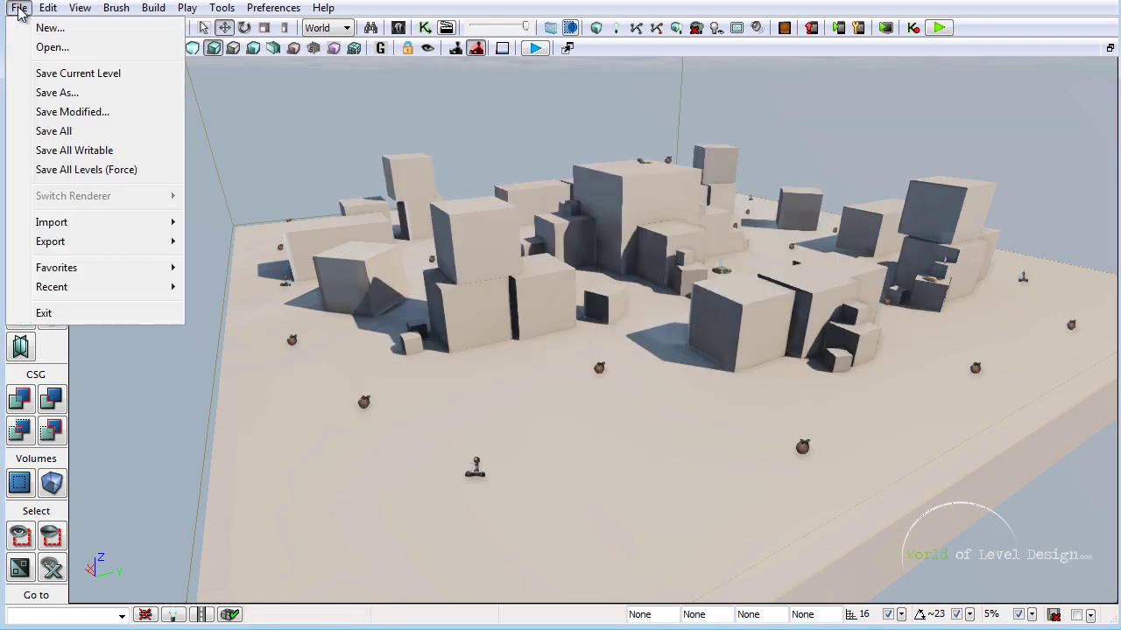
{"action": "left_click", "coordinate": [96, 133]}
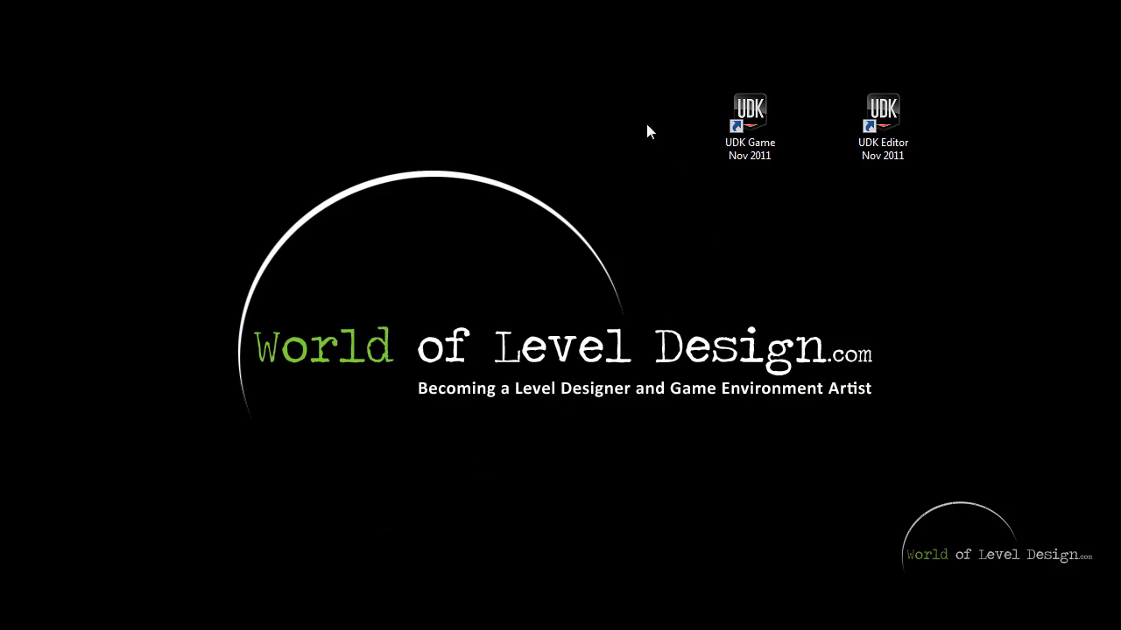
{"action": "left_click", "coordinate": [750, 122]}
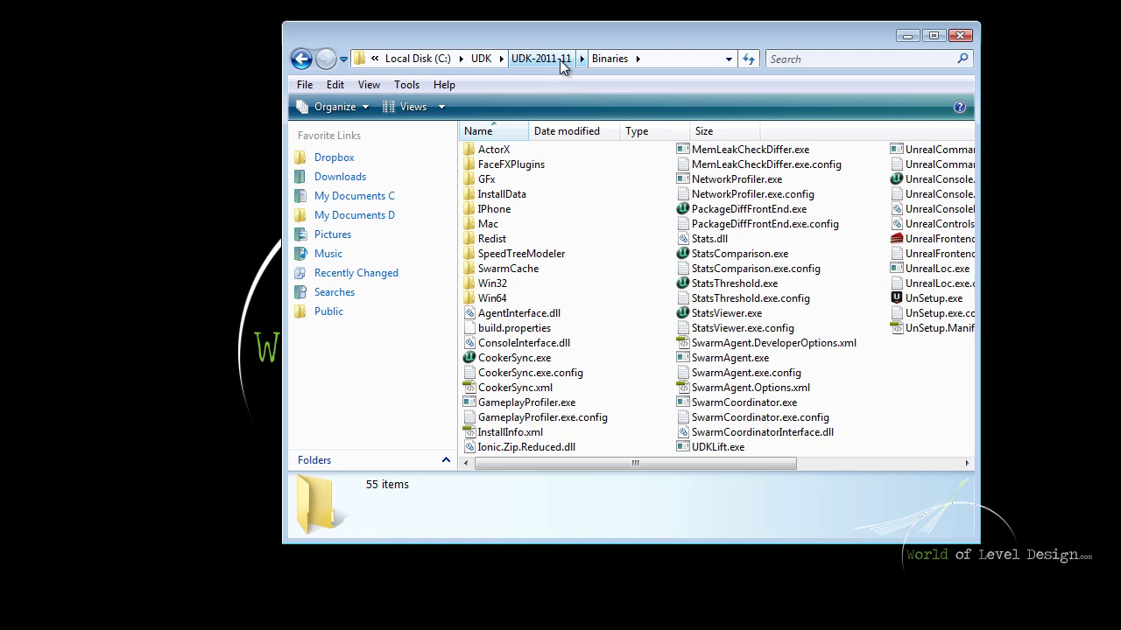
{"action": "double_click", "coordinate": [504, 282]}
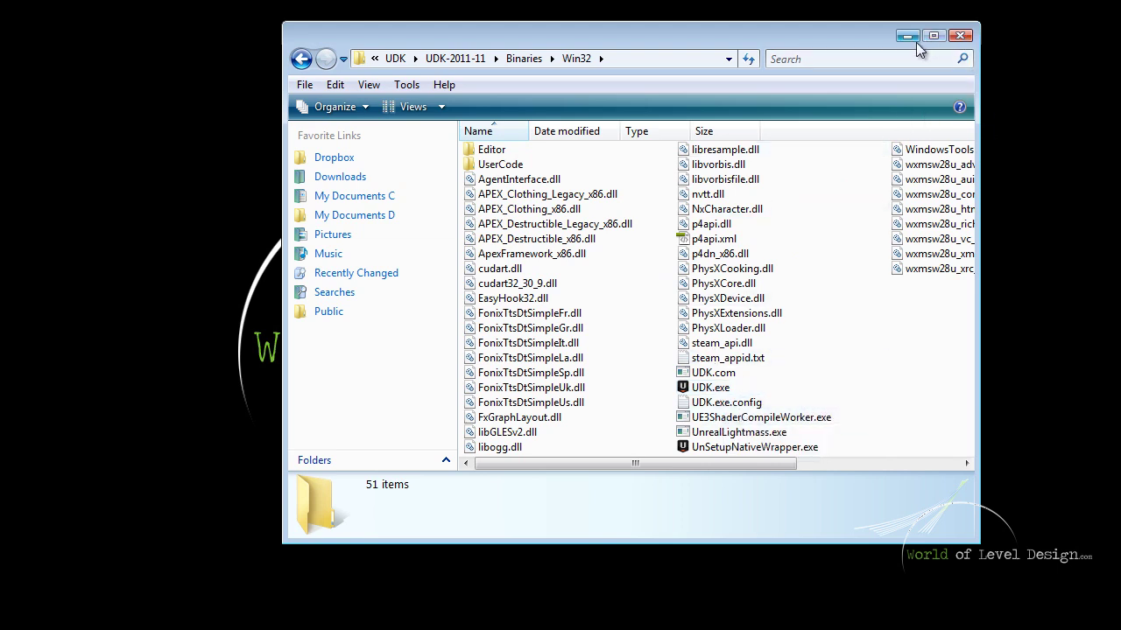
{"action": "left_click", "coordinate": [960, 35]}
Step: Launch UDK Game and set Instant Action to Team Deathmatch on the BOXESDM map
{"action": "double_click", "coordinate": [751, 149]}
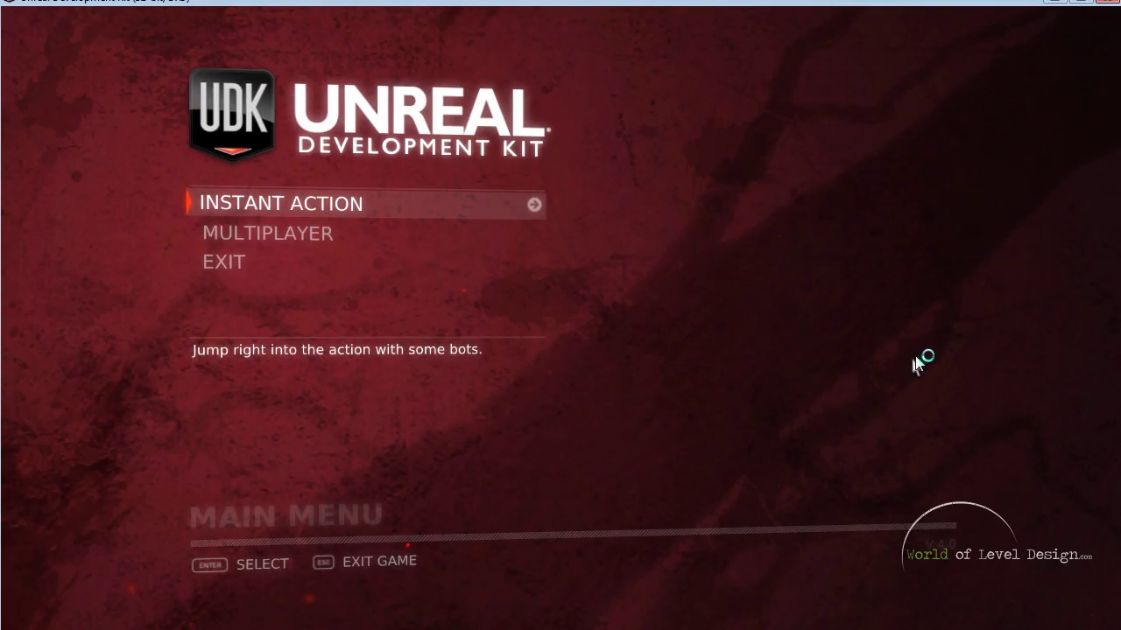
{"action": "left_click", "coordinate": [331, 203]}
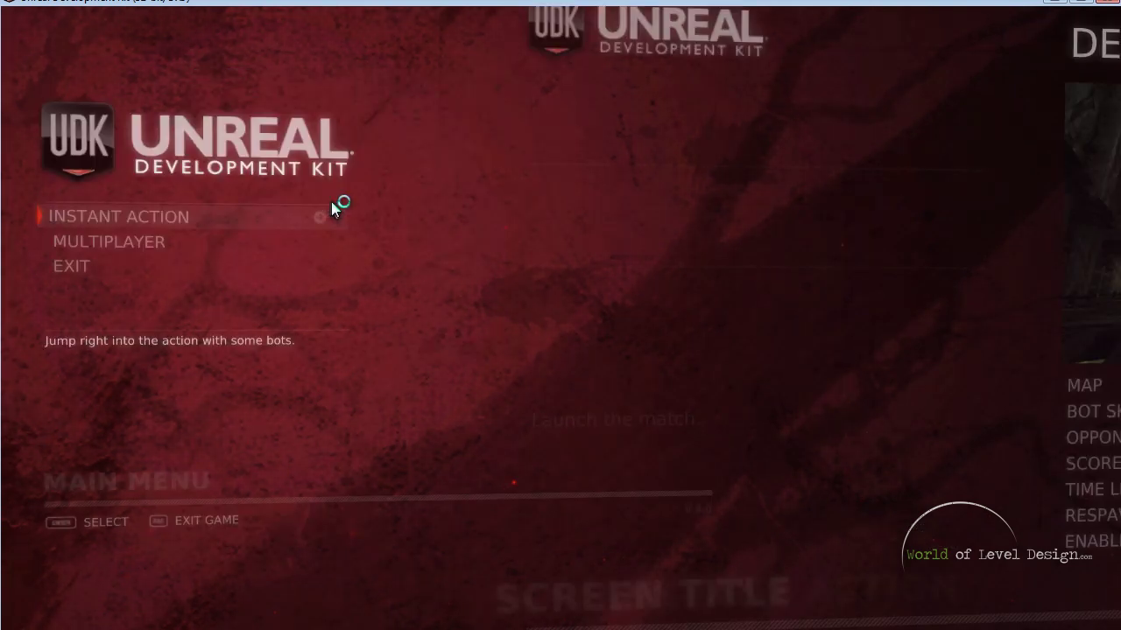
{"action": "left_click", "coordinate": [297, 146]}
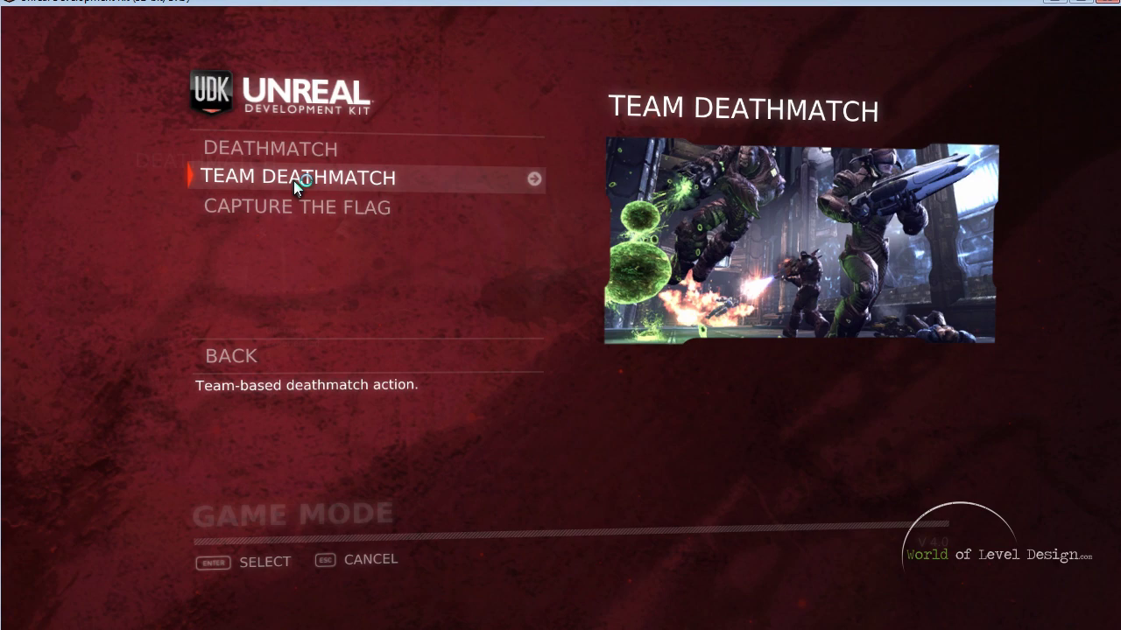
{"action": "left_click", "coordinate": [295, 149]}
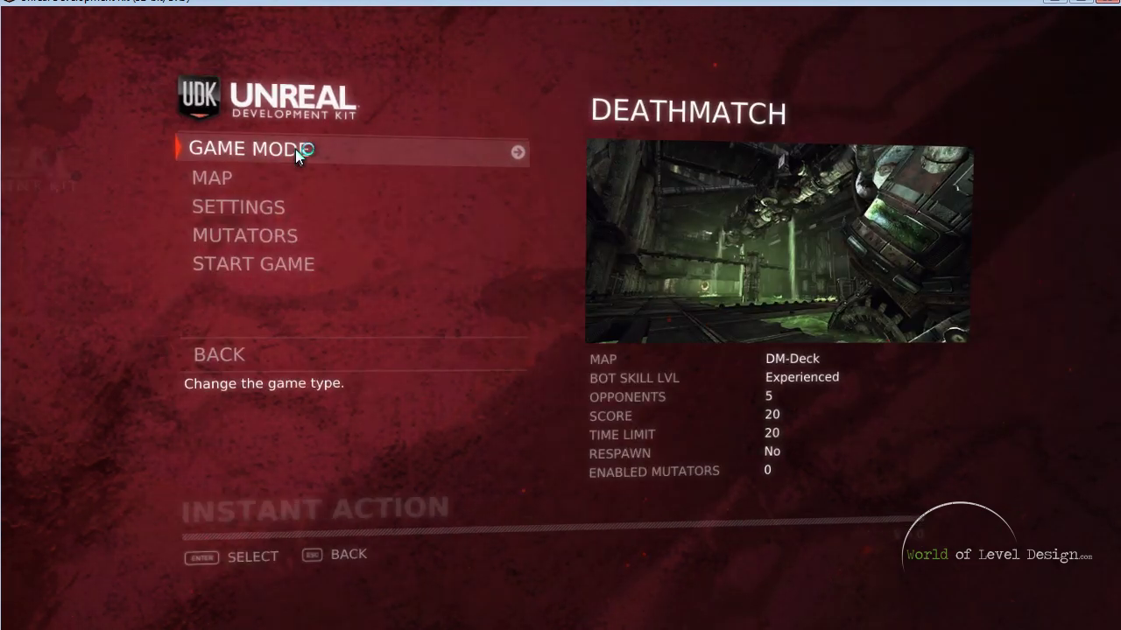
{"action": "left_click", "coordinate": [321, 164]}
{"action": "left_click", "coordinate": [290, 179]}
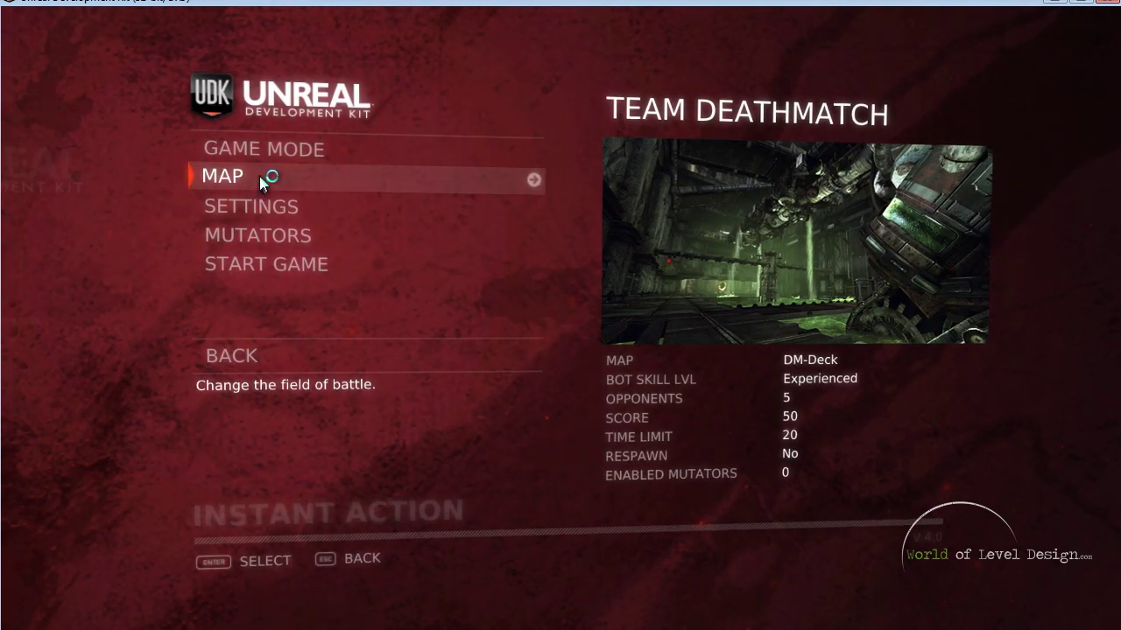
{"action": "left_click", "coordinate": [259, 180]}
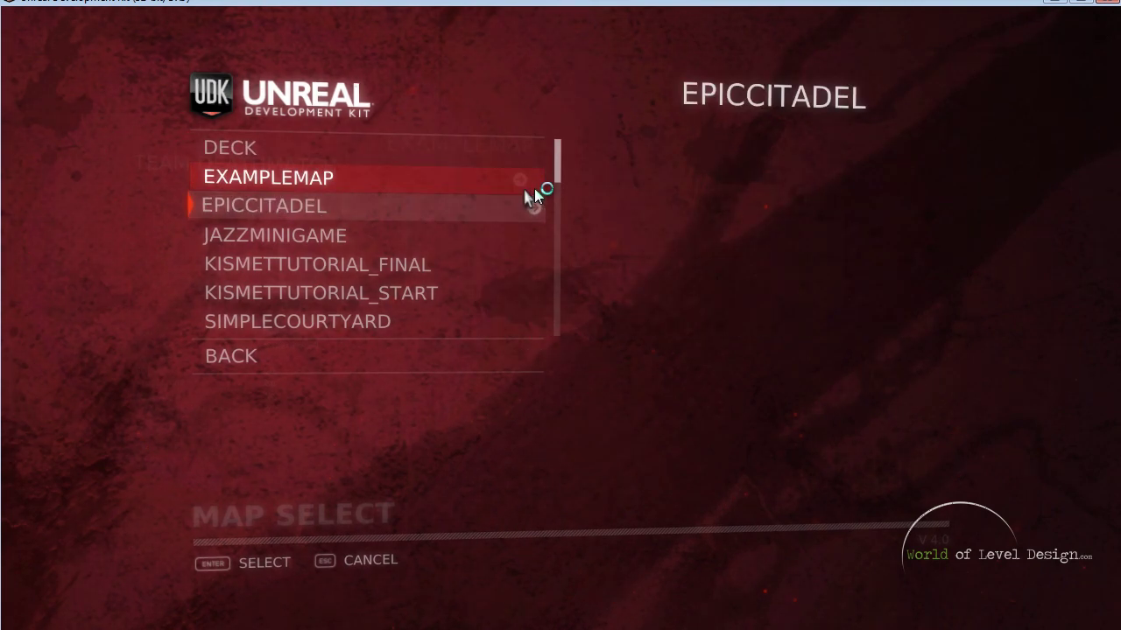
{"action": "scroll", "coordinate": [275, 209], "scroll_direction": "down", "scroll_amount": 5}
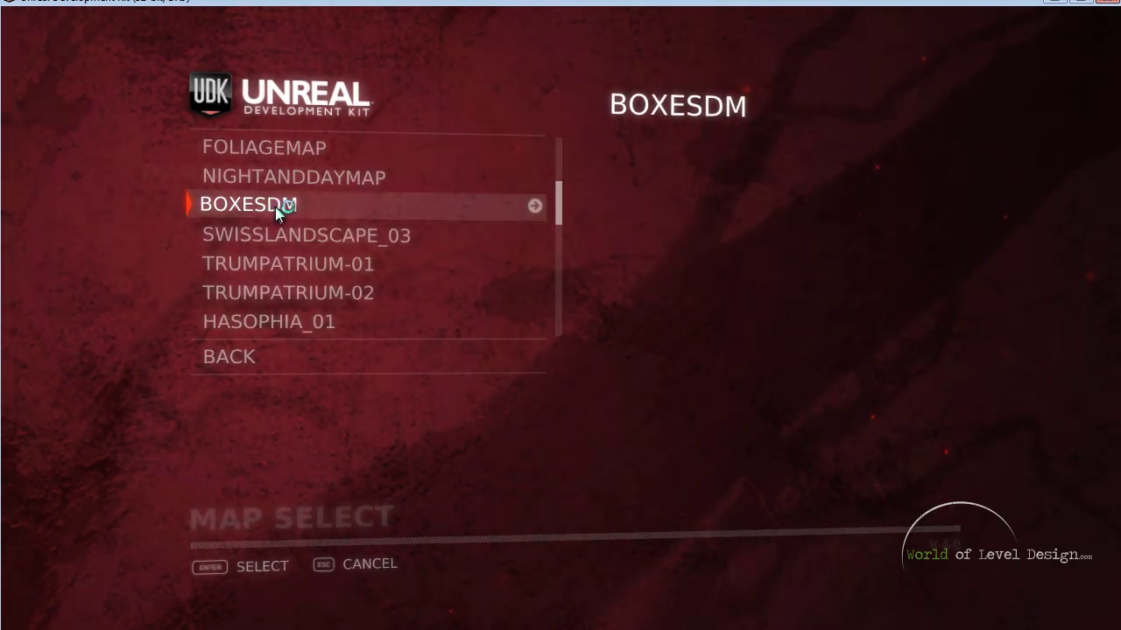
{"action": "left_click", "coordinate": [273, 206]}
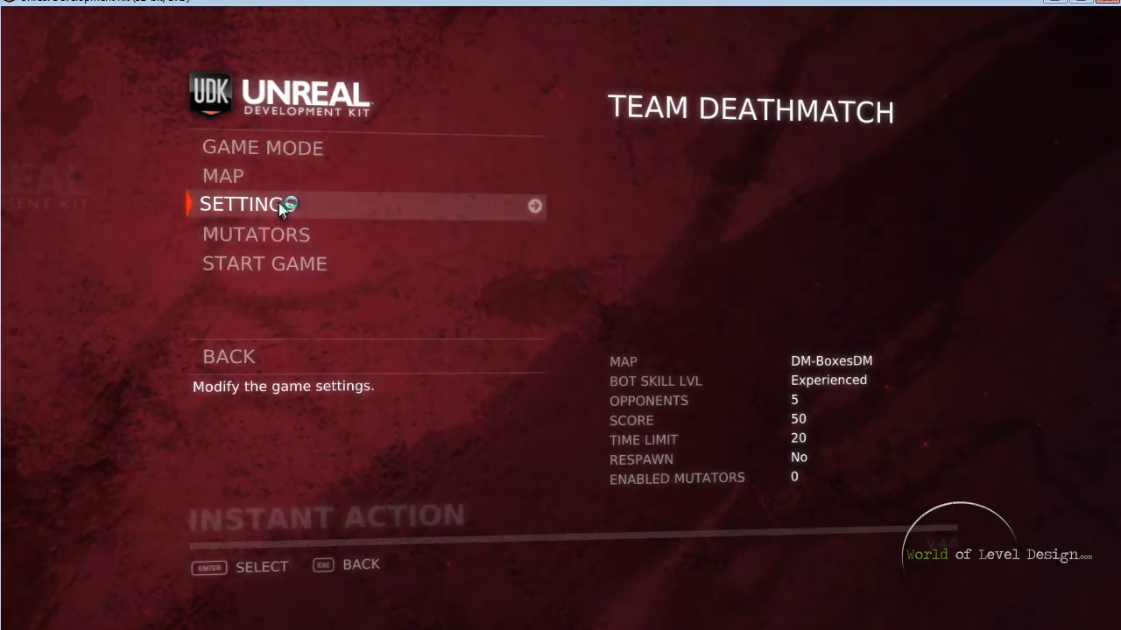
Step: Start the match, spawn in, and advance between the blocks toward enemy bots
{"action": "left_click", "coordinate": [282, 261]}
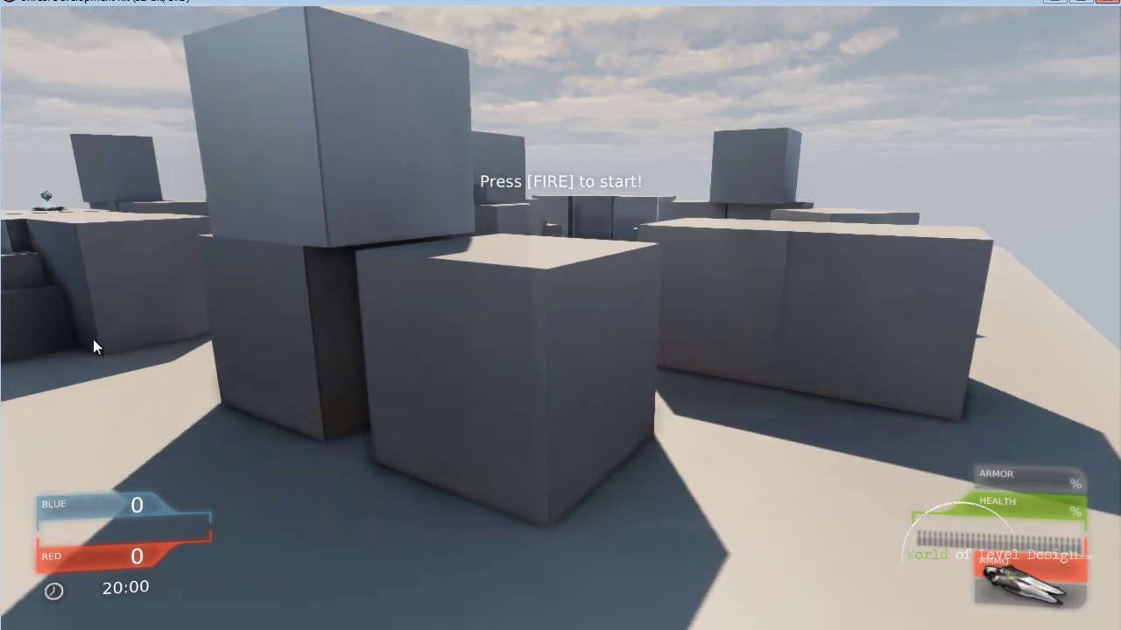
{"action": "left_click", "coordinate": [93, 339]}
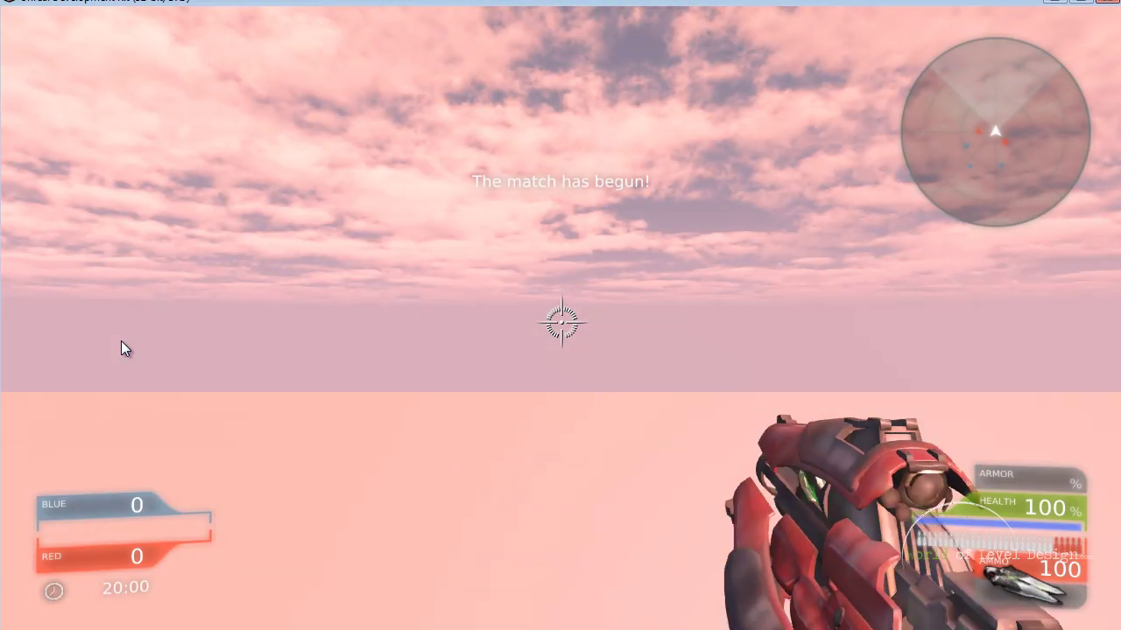
{"action": "key", "text": "w"}
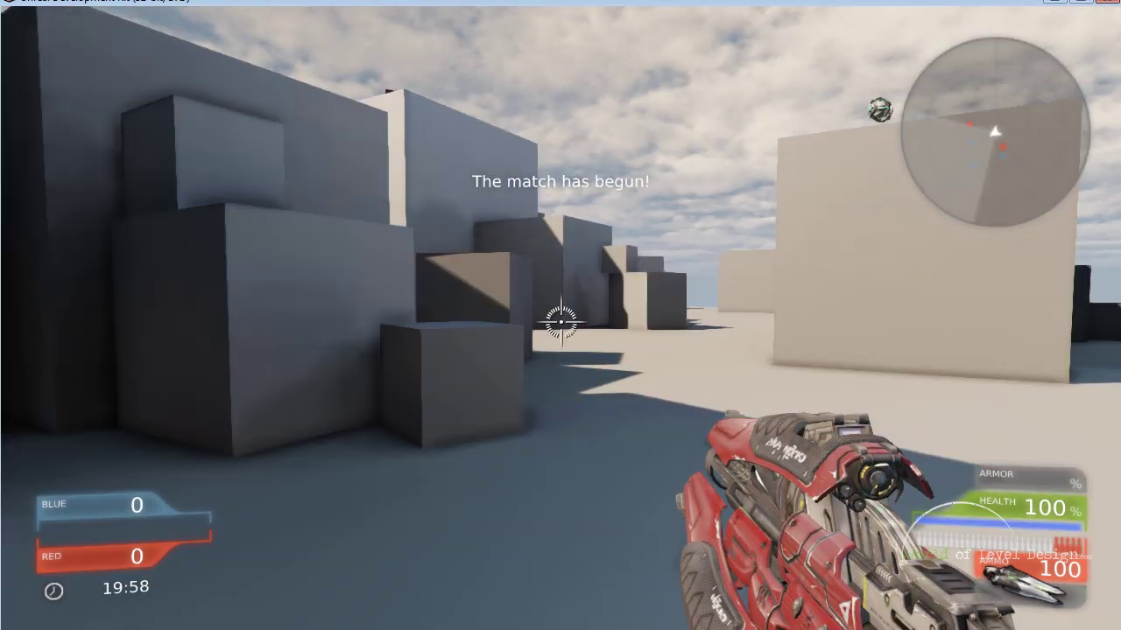
{"action": "key", "text": "w"}
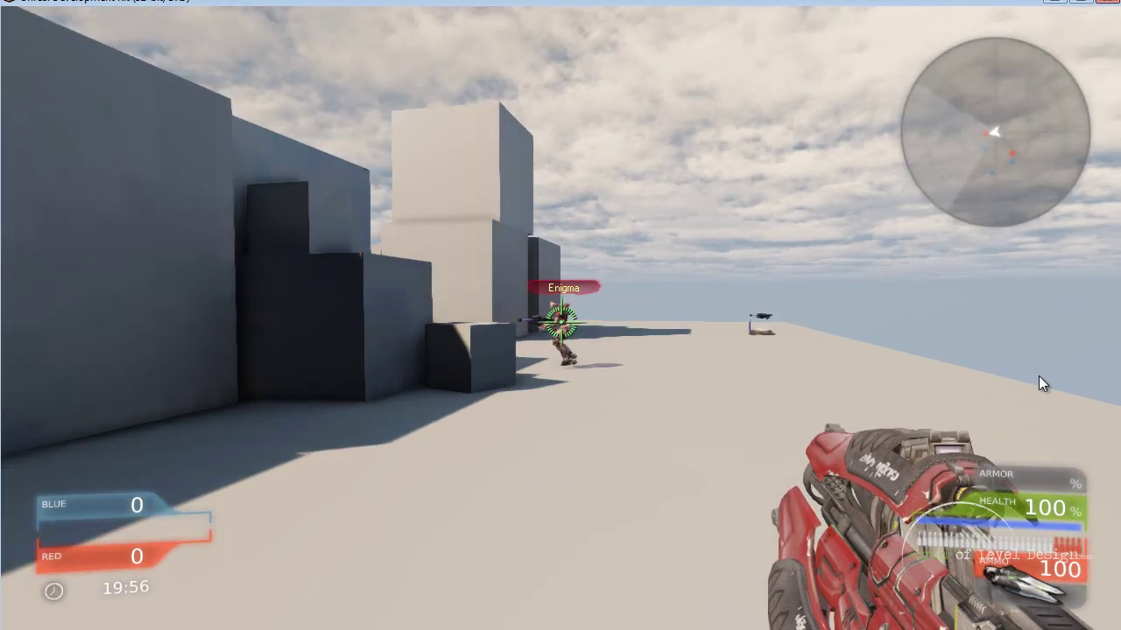
{"action": "key", "text": "w"}
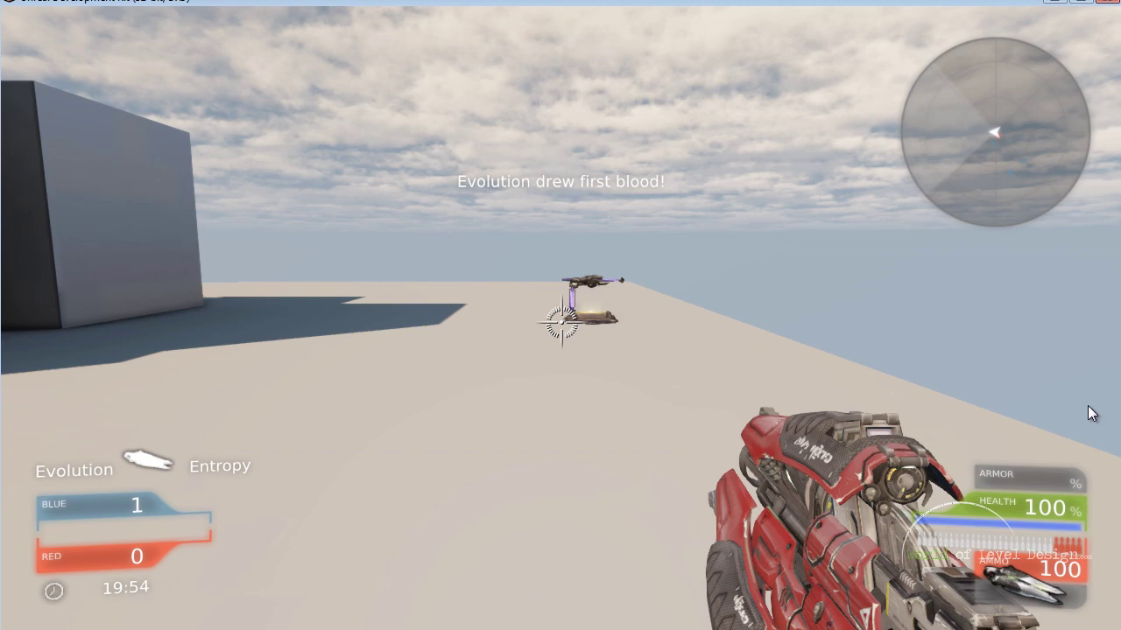
{"action": "key", "text": "w"}
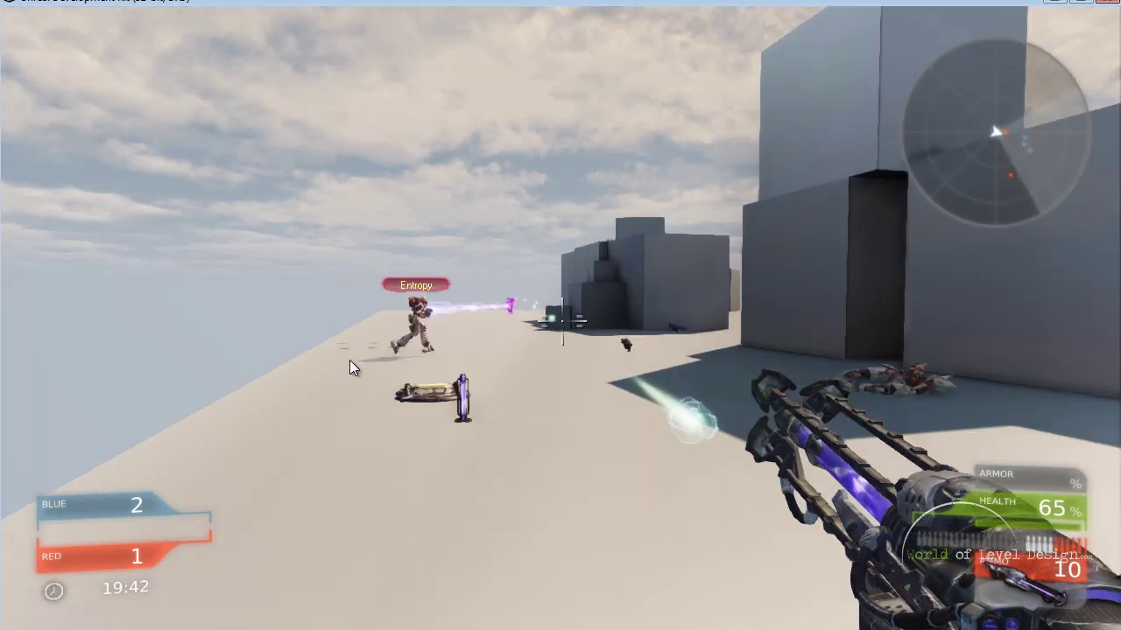
{"action": "key", "text": "w"}
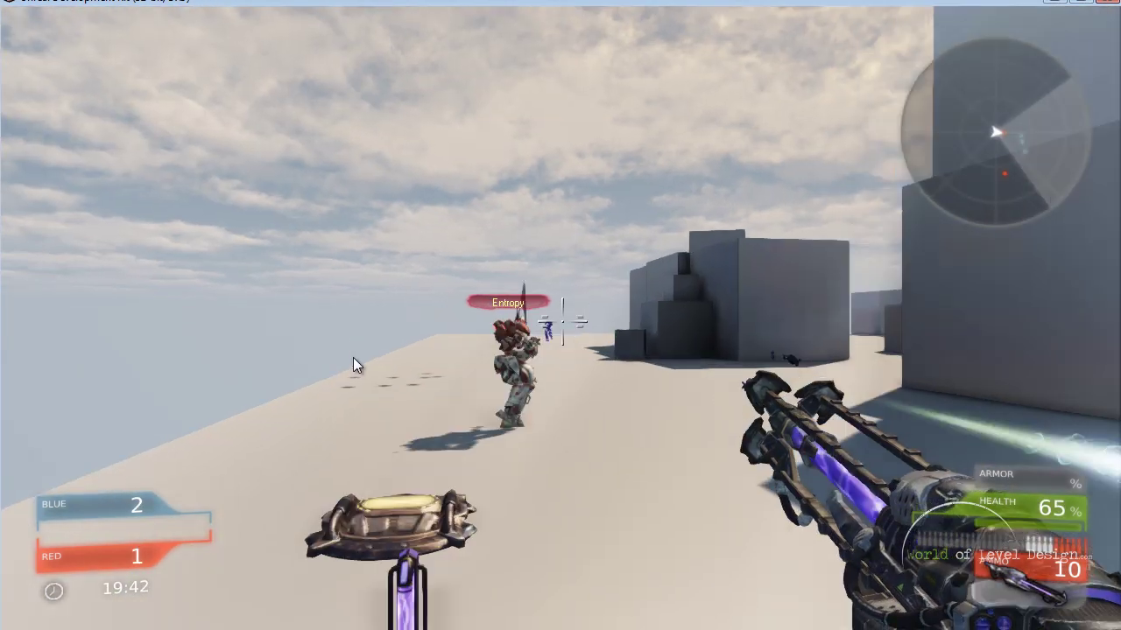